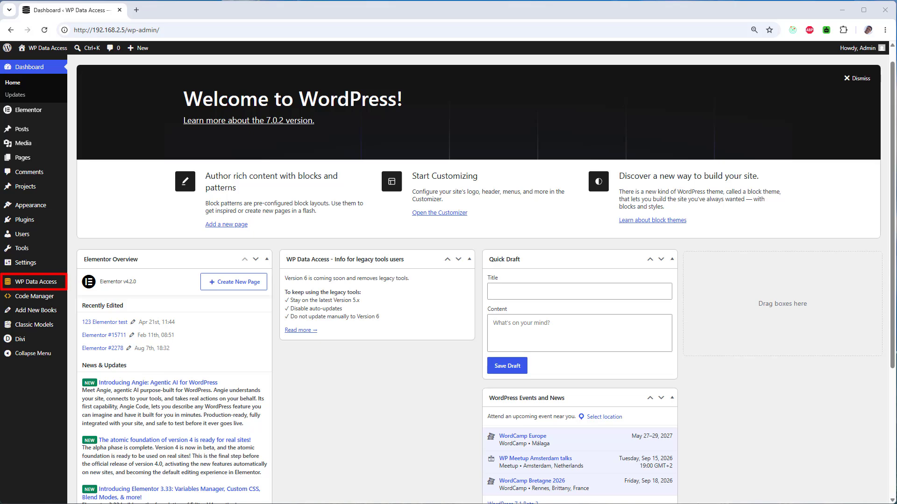
Step: Open the WP Data Access App Builder and search the app list for "filters-tutorial"
click(27, 284)
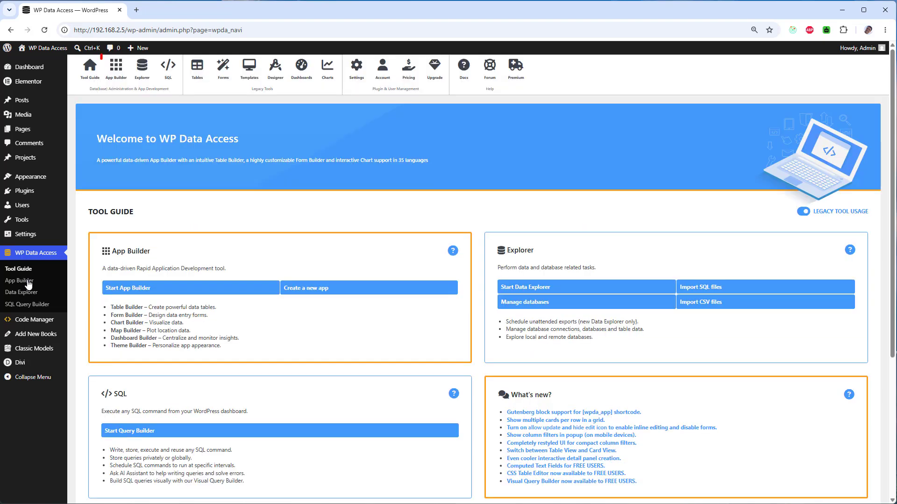
click(117, 72)
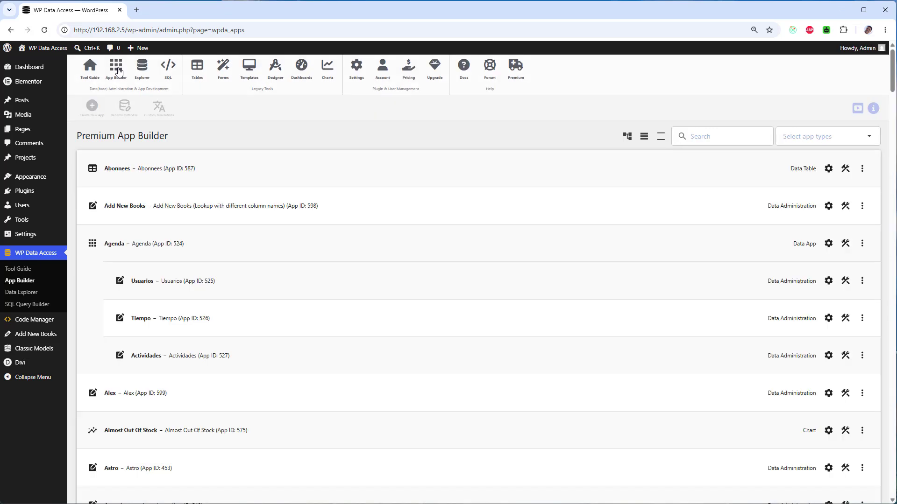
click(727, 137)
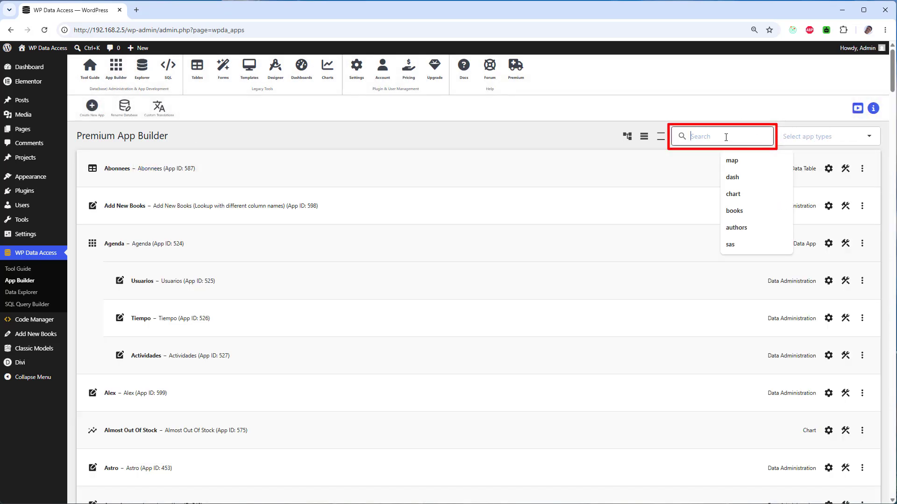
text(filters-tutorial)
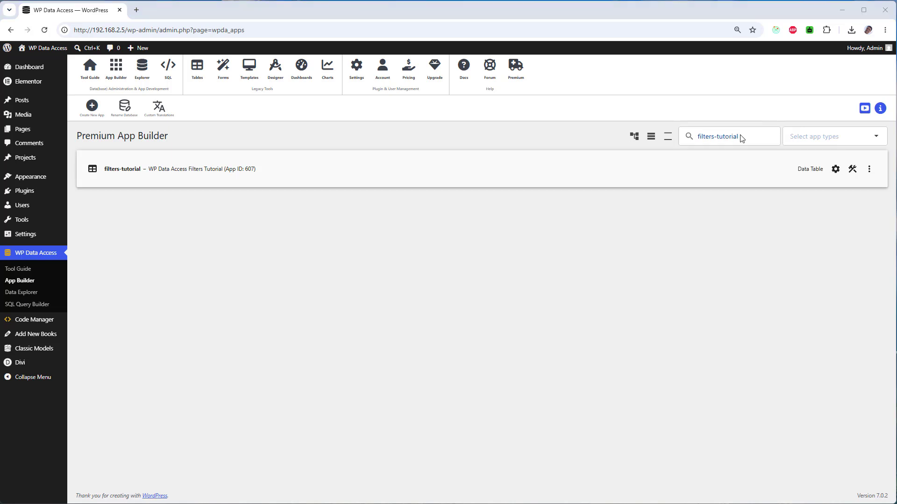
Step: Run the filters-tutorial app in build mode and expand it to full-screen view
mouse_move(250, 182)
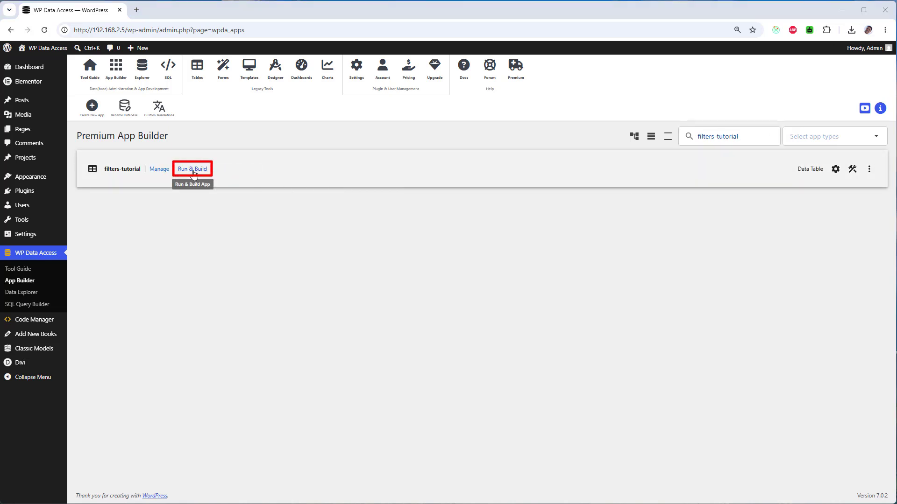
click(851, 171)
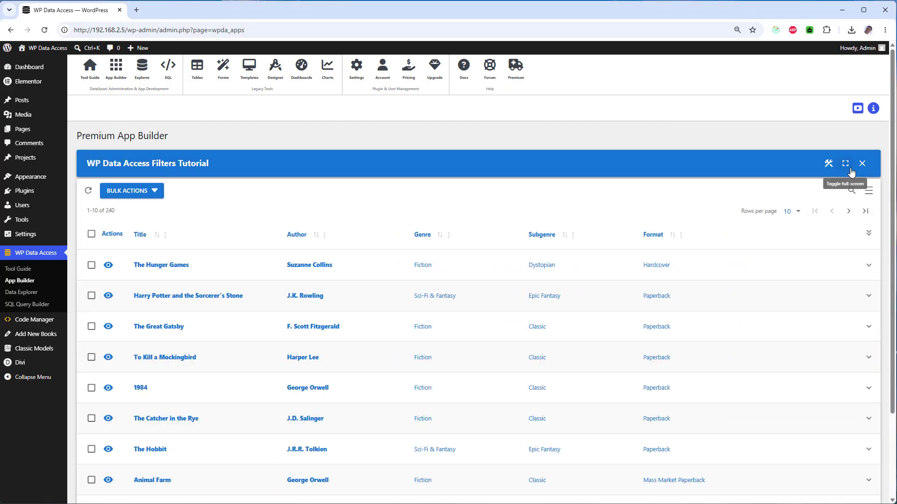
click(844, 164)
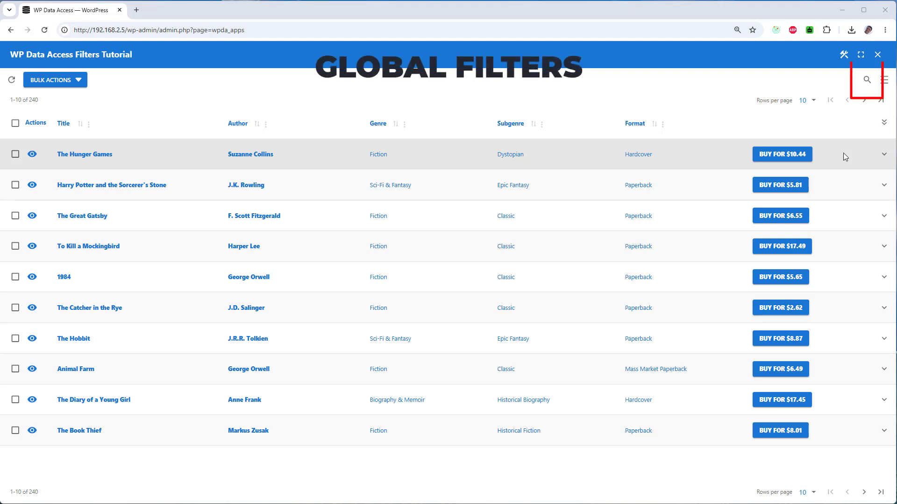
Step: Show the table's global search box and search for "game", followed by "fiction"
click(867, 80)
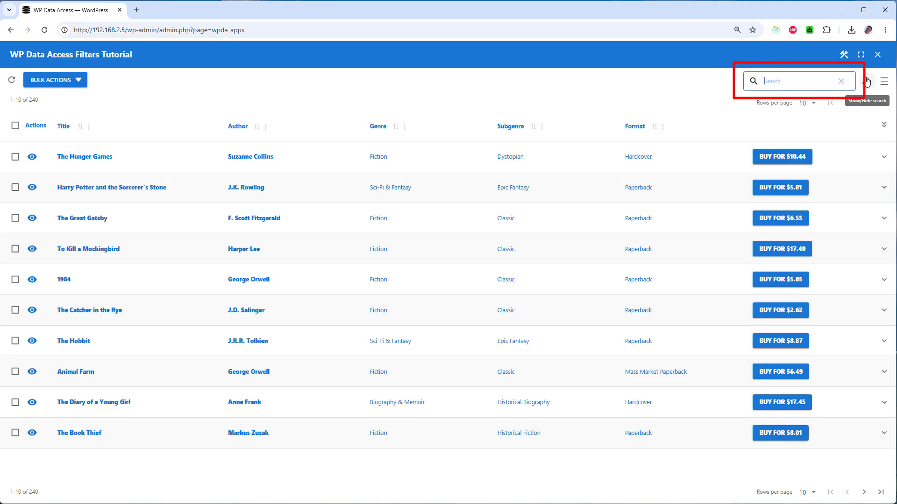
text(game)
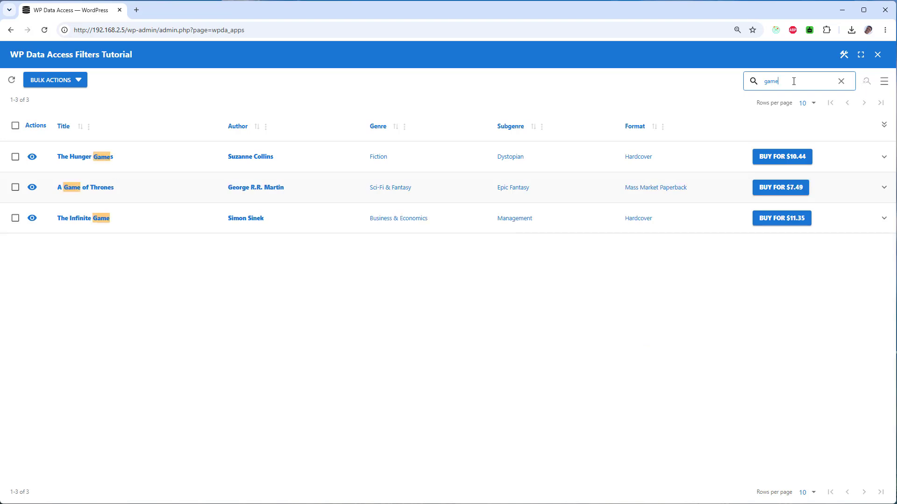
double_click(793, 82)
text(fu)
text(iction)
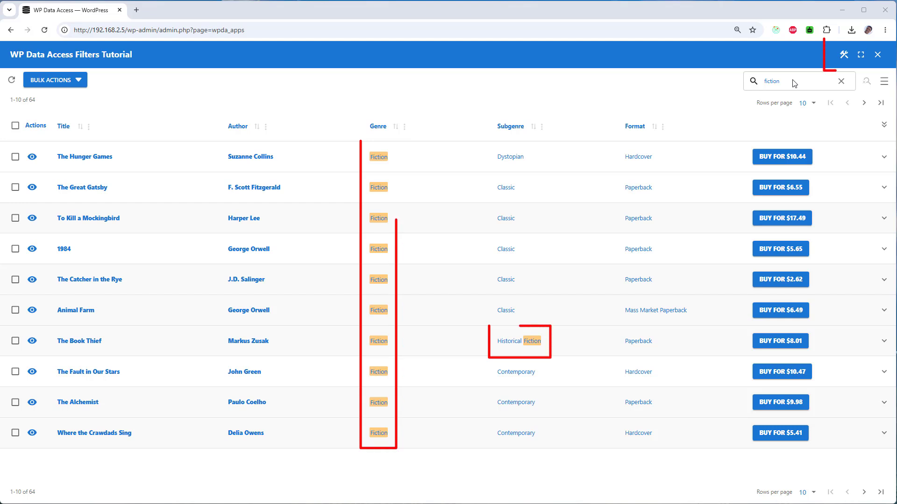
Step: Try a turquoise highlight color (RGB 126, 236, 214) for matches in the table's global filter settings
click(842, 55)
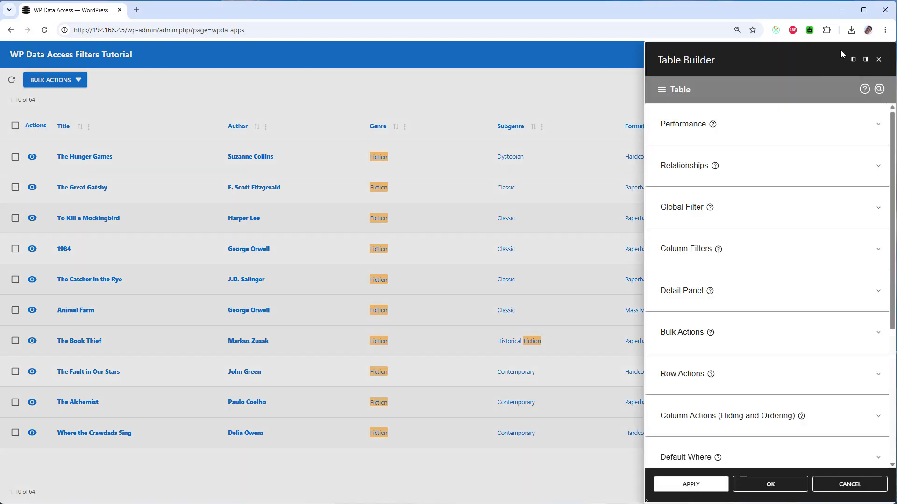
click(784, 209)
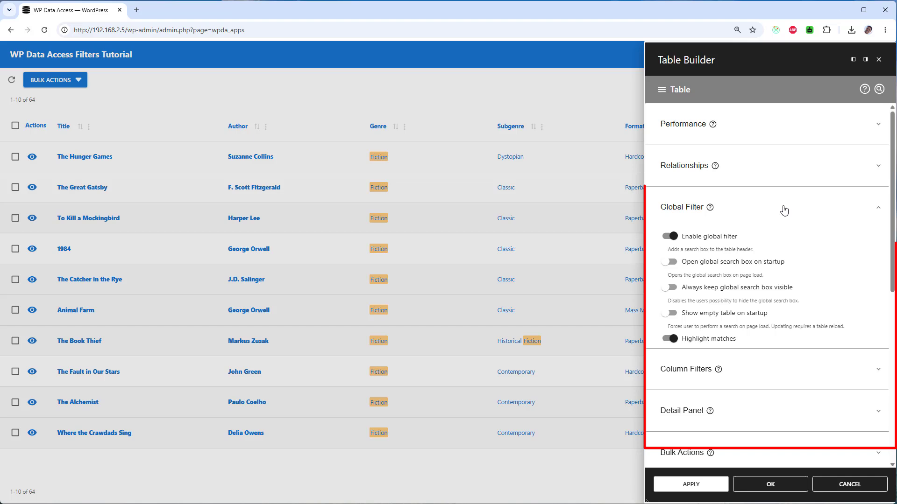
click(717, 340)
click(718, 341)
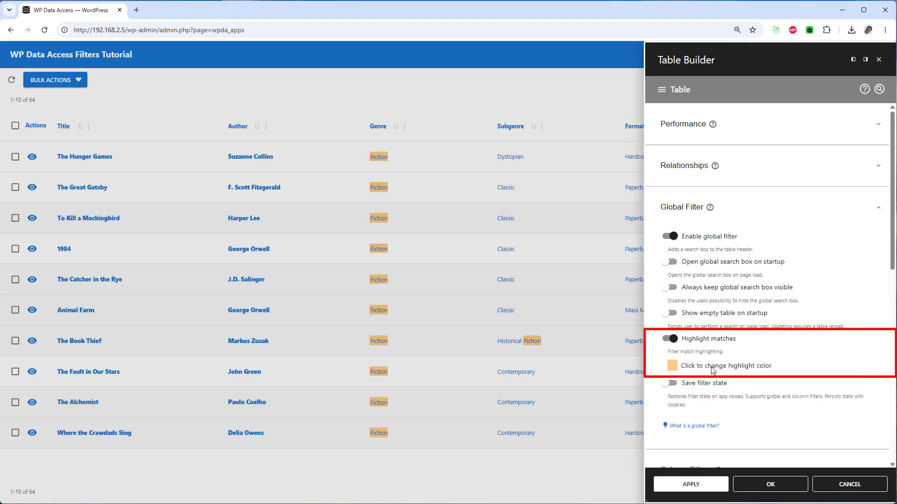
click(675, 367)
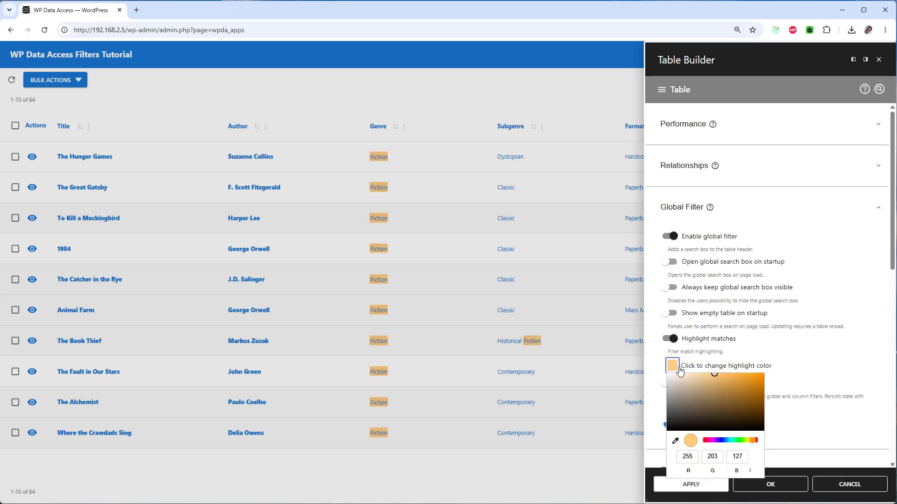
click(732, 441)
click(711, 378)
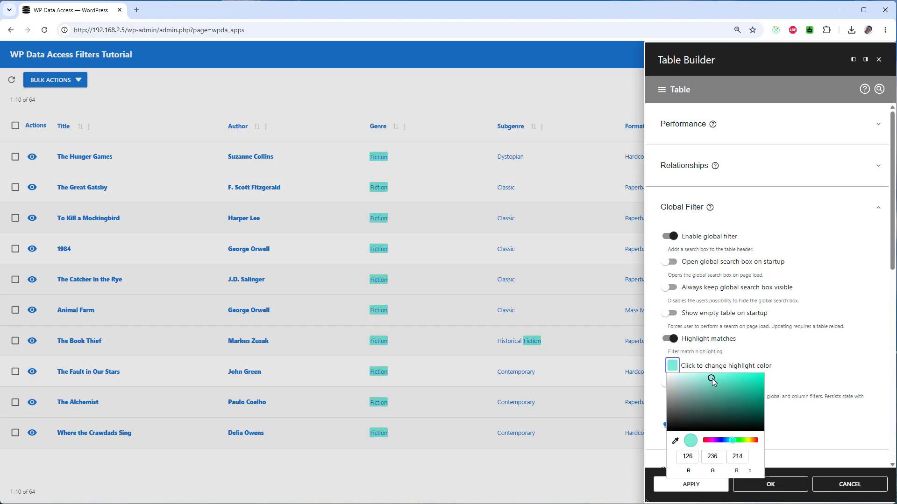
Step: Try always keeping the global search box visible, and discard all uncommitted table settings
click(783, 288)
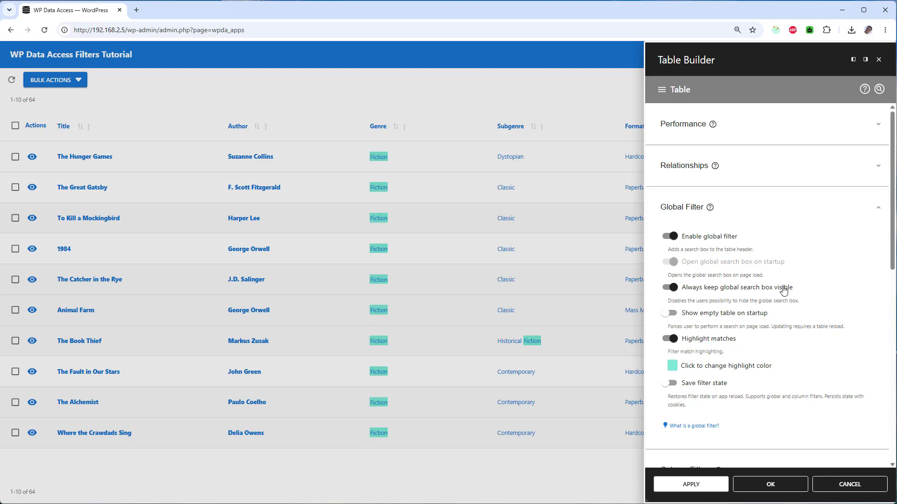
click(840, 484)
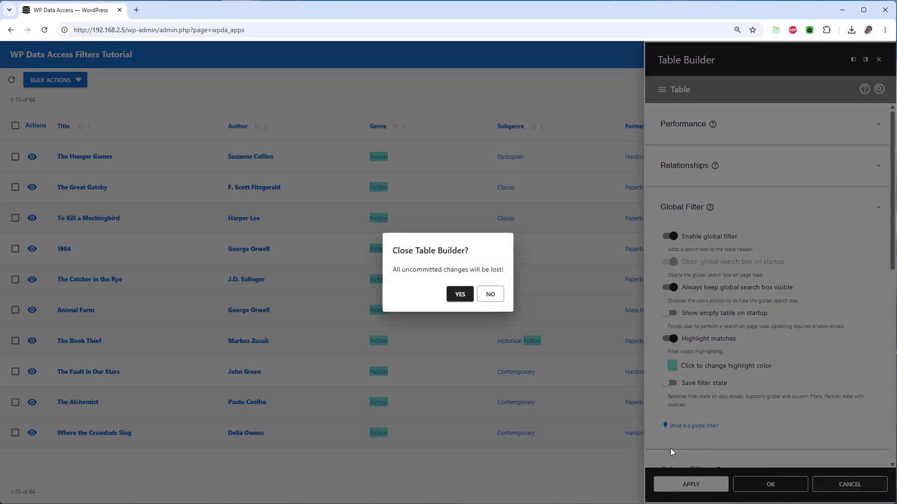
click(467, 295)
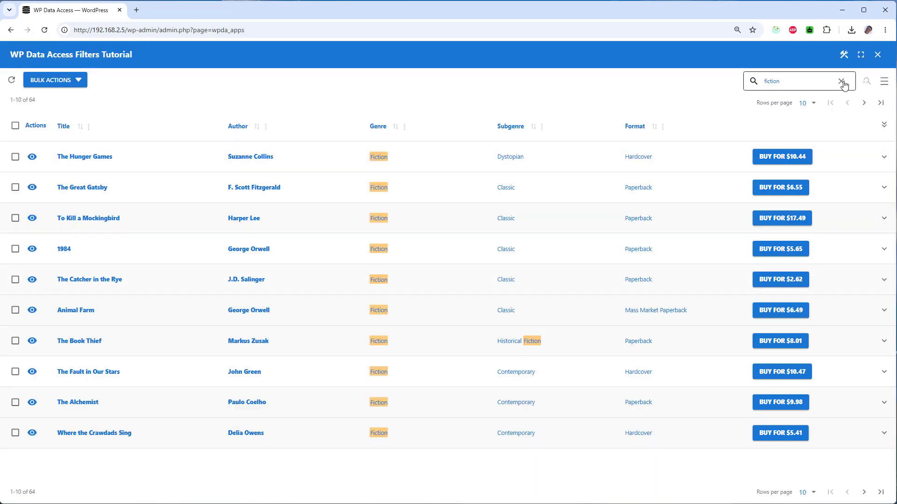
Step: Close the filters-tutorial app and run it again in full-screen view
click(880, 61)
click(852, 169)
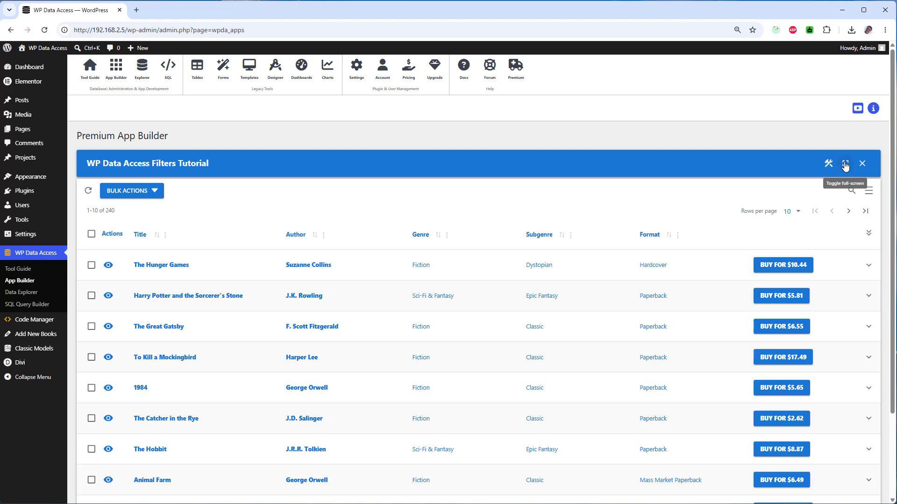
click(848, 167)
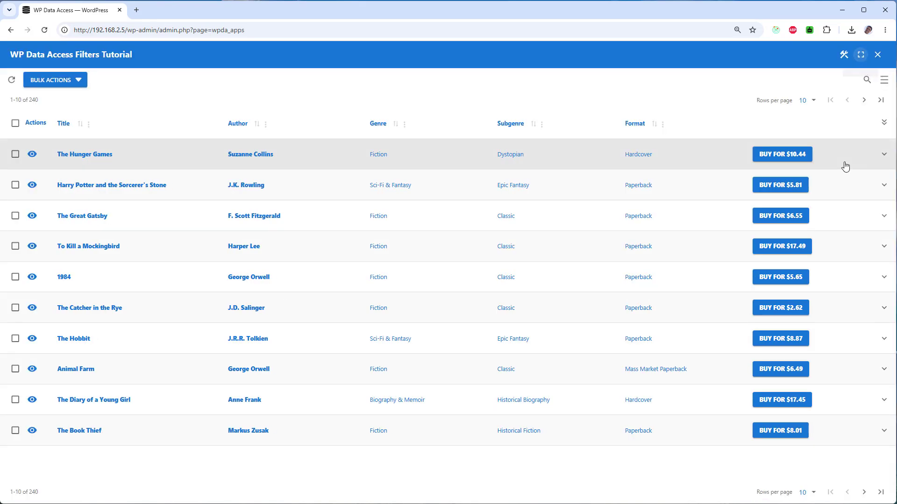
Step: Try disabling the table's global filter, and close the table settings without saving
click(843, 55)
click(780, 218)
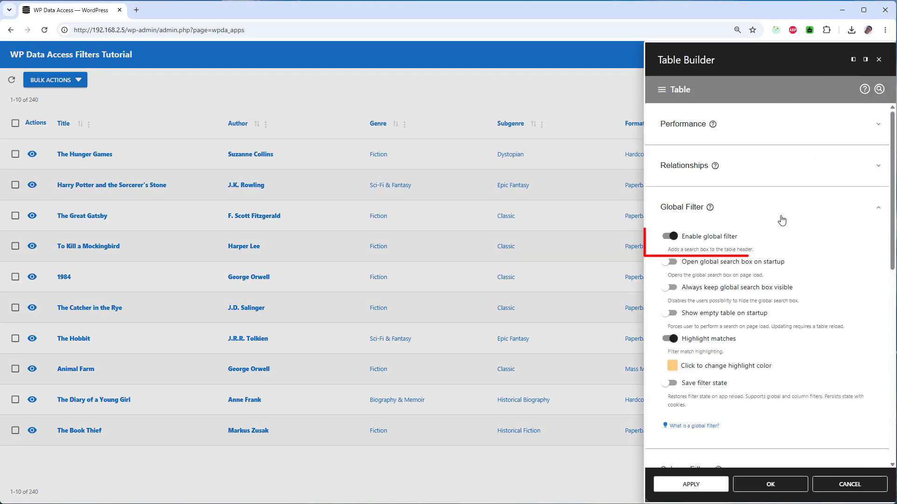
click(730, 239)
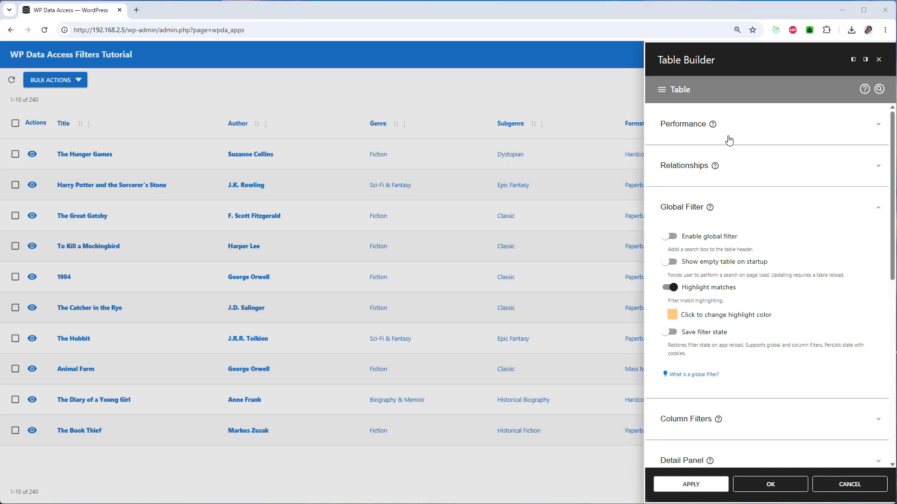
click(878, 59)
click(457, 293)
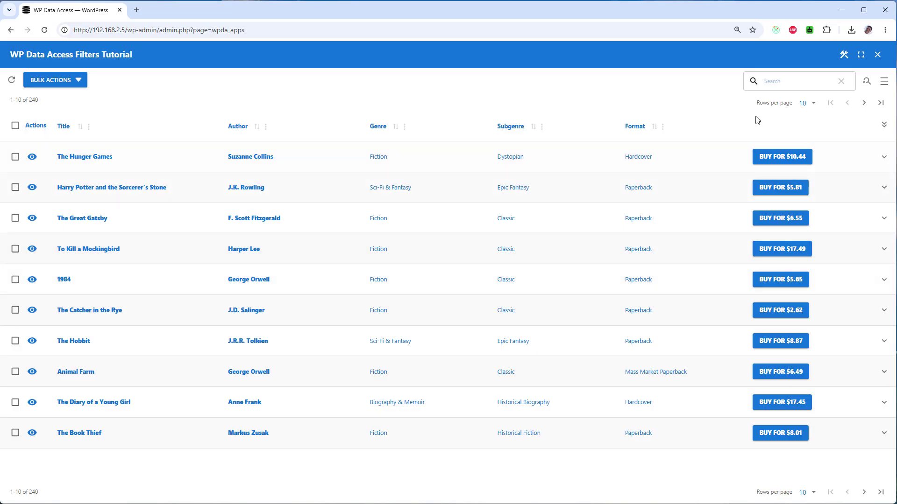
Step: Search the whole table for "classic" and page through to the last page of results
text(classic)
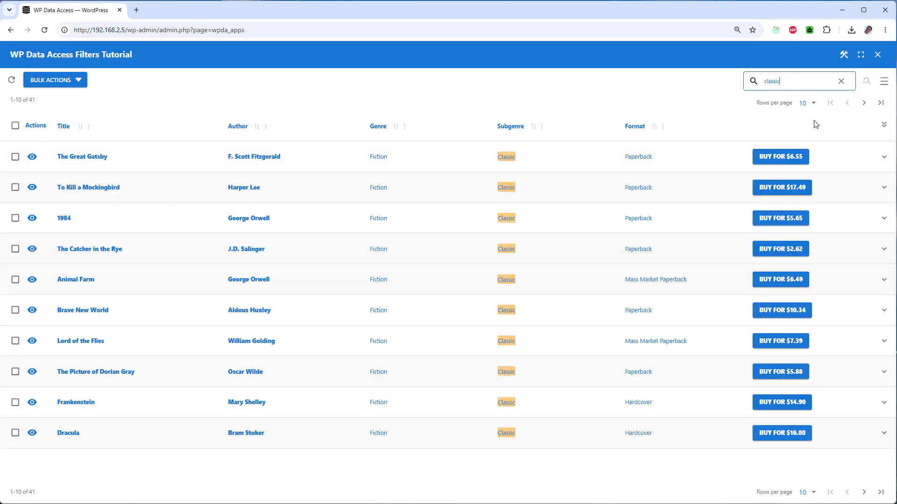
click(864, 103)
click(865, 103)
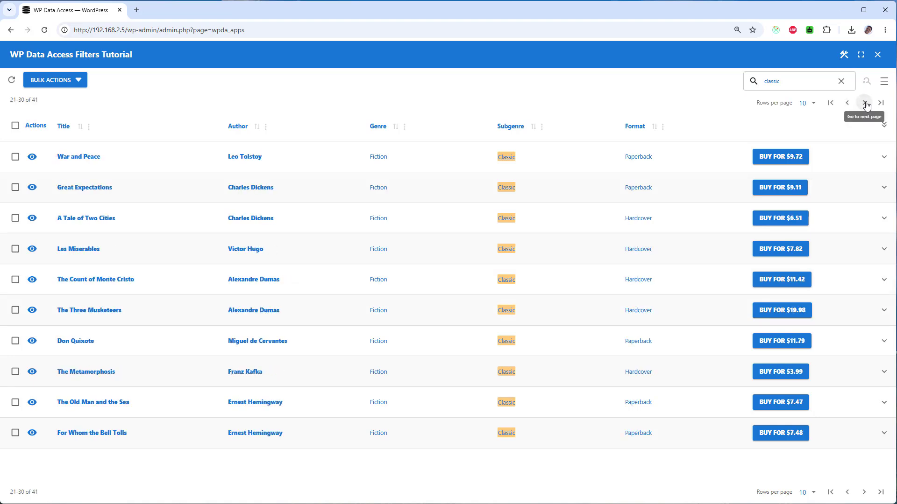
click(865, 103)
click(865, 104)
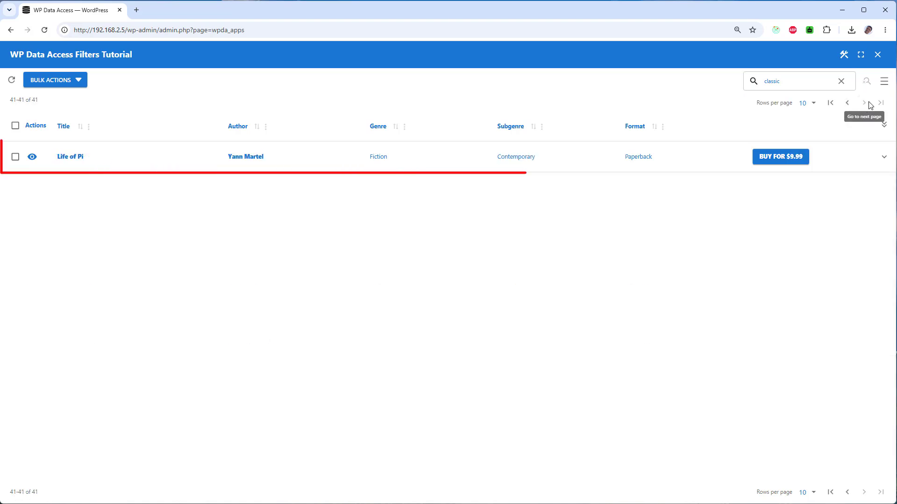
Step: View the details of the book Life of Pi, examine its Publisher field for the search term, and close the form
click(36, 159)
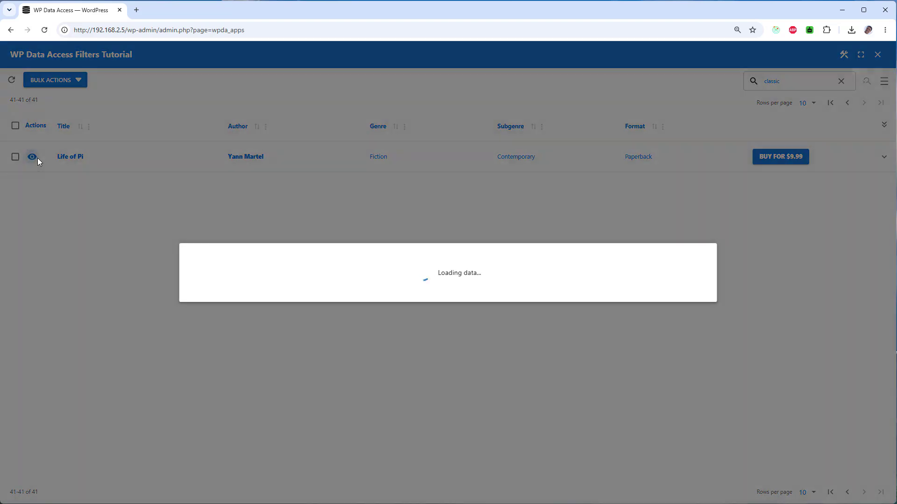
double_click(252, 284)
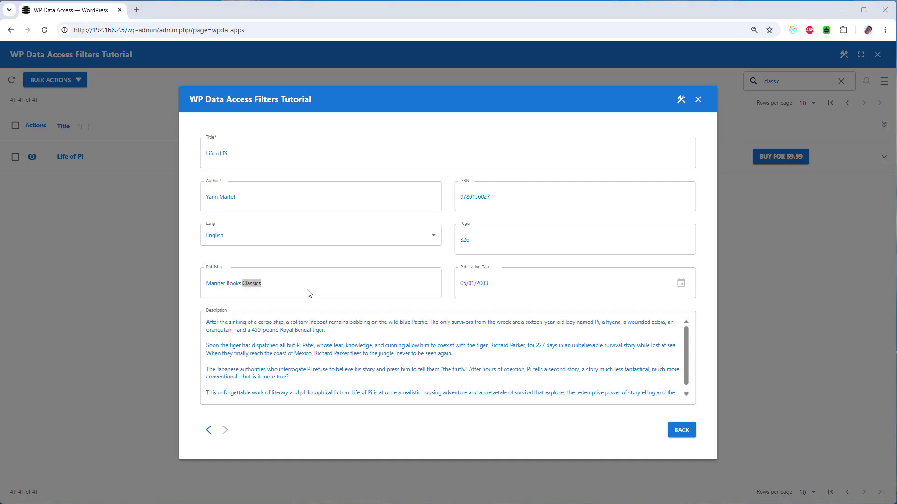
click(698, 101)
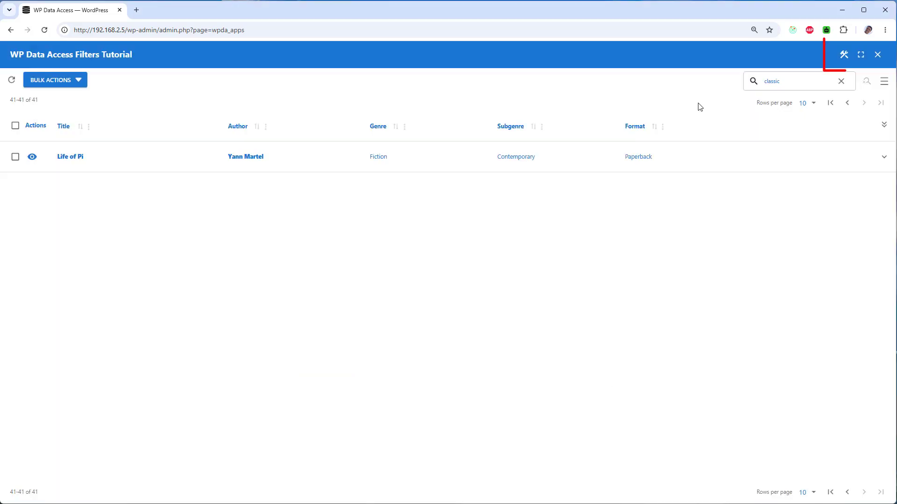
Step: Make the Publisher column non-searchable in the table's column settings and save the change
click(849, 55)
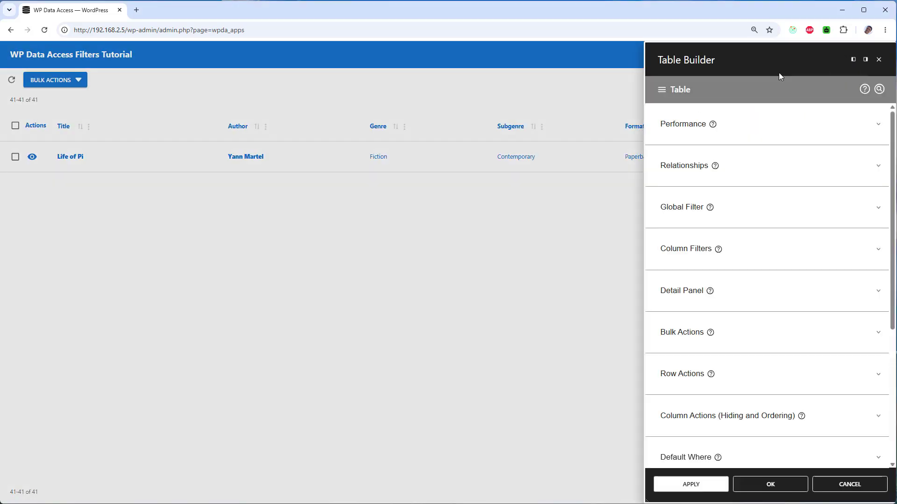
click(675, 89)
click(692, 142)
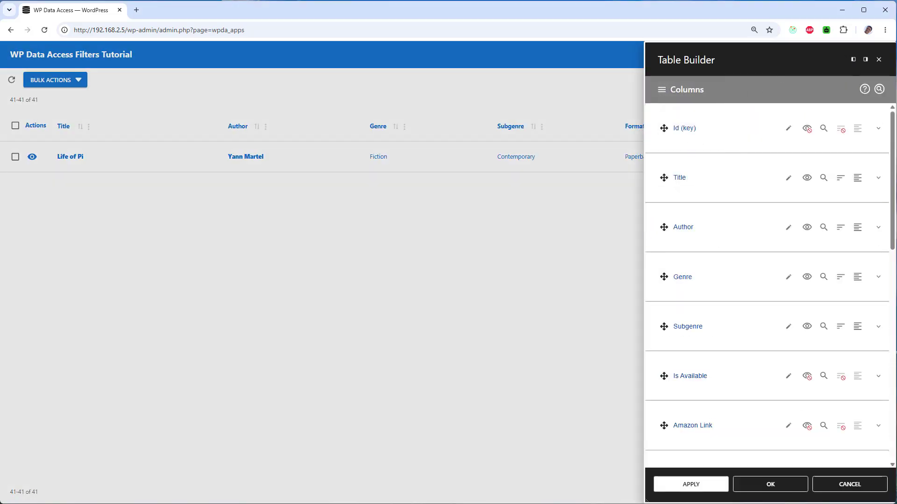
scroll(839, 271, down, 9)
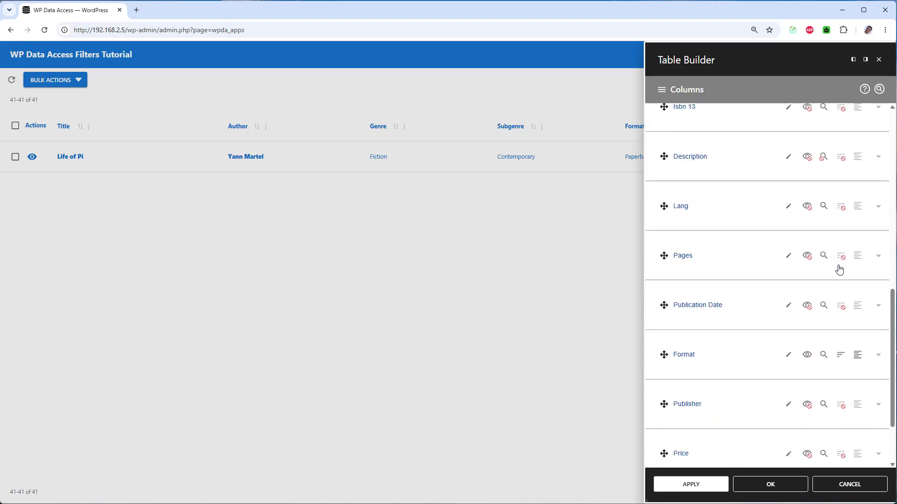
scroll(838, 270, down, 2)
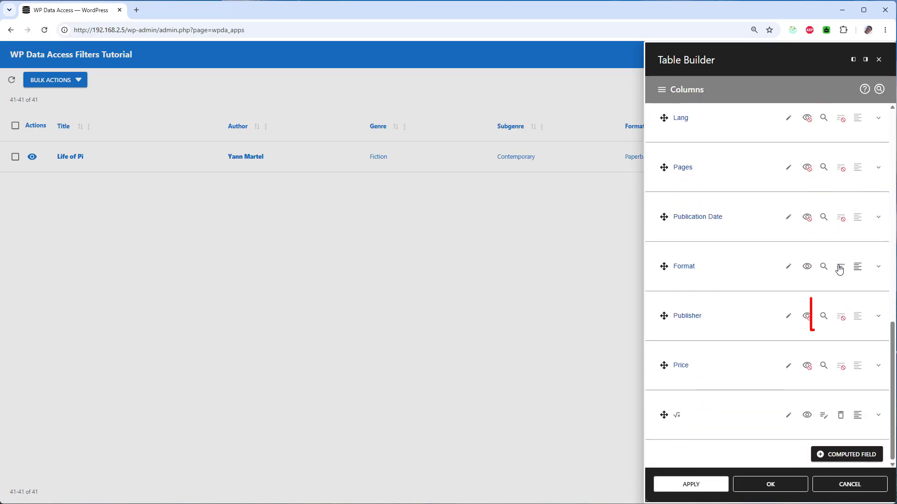
click(825, 321)
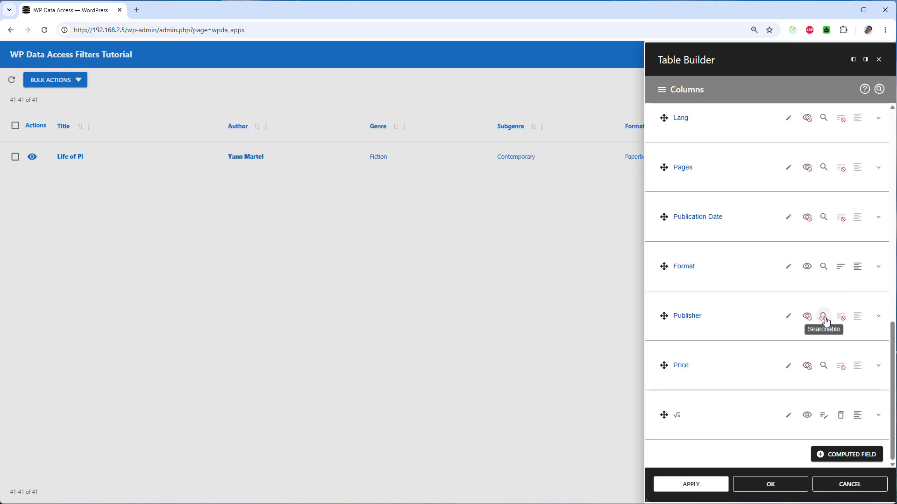
click(776, 494)
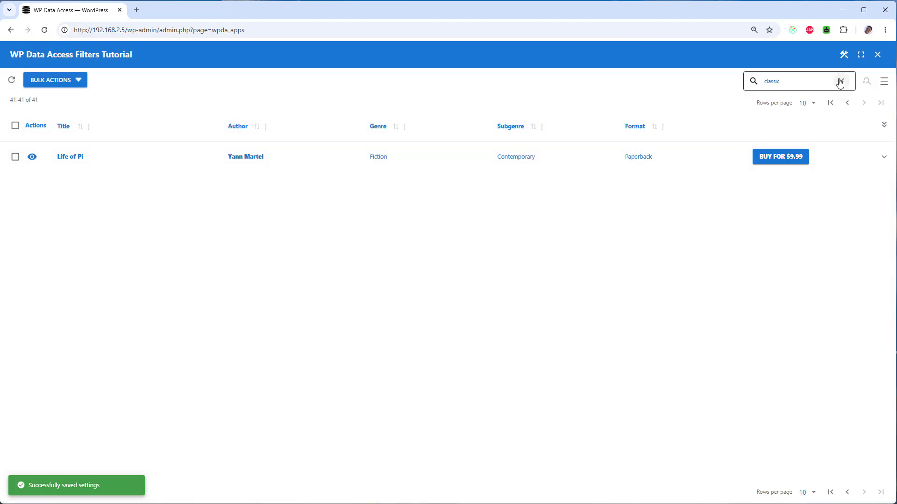
Step: Clear the current search, search the whole table for "classic" again, and page through to the last page of results
click(840, 81)
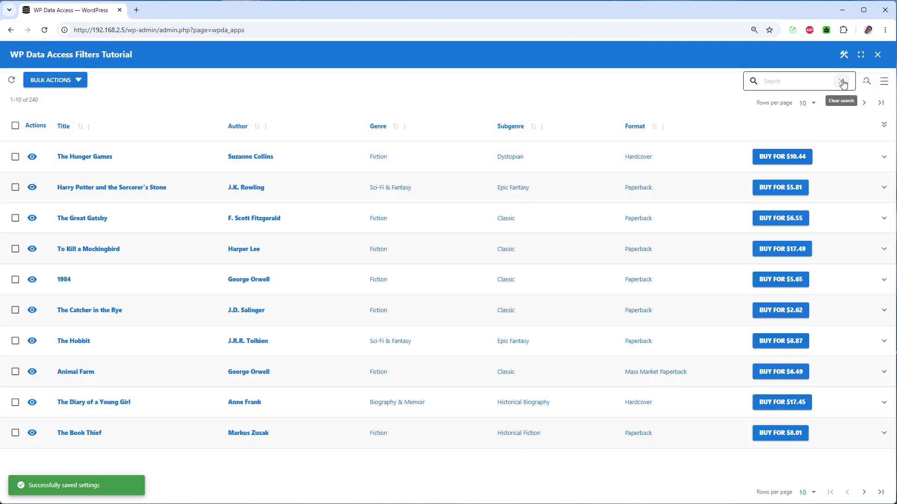
click(783, 76)
text(classic)
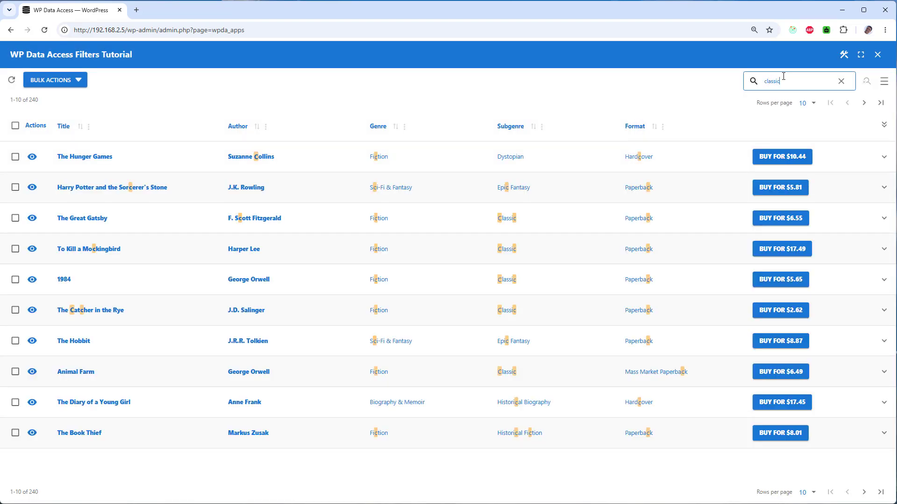
click(862, 107)
click(862, 106)
click(862, 106)
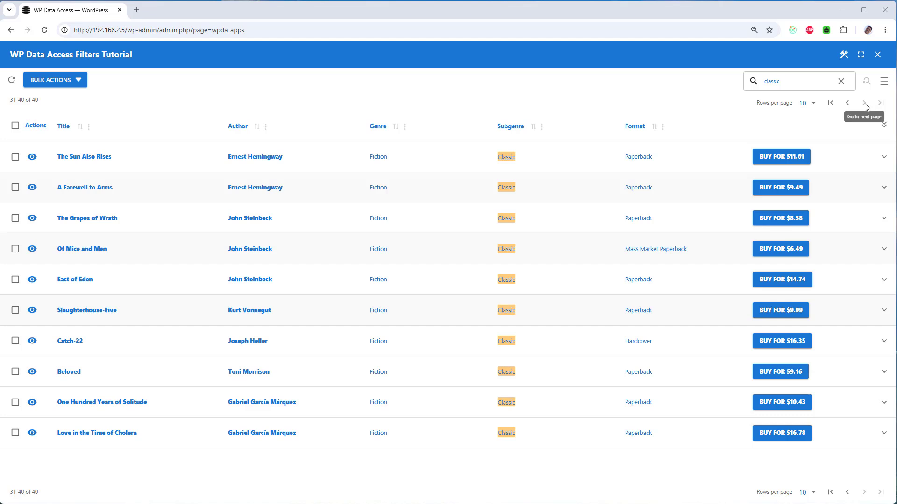
Step: Review the table's global filter settings and the columns' searchable settings, close the builder, and clear the global search
click(844, 55)
click(759, 198)
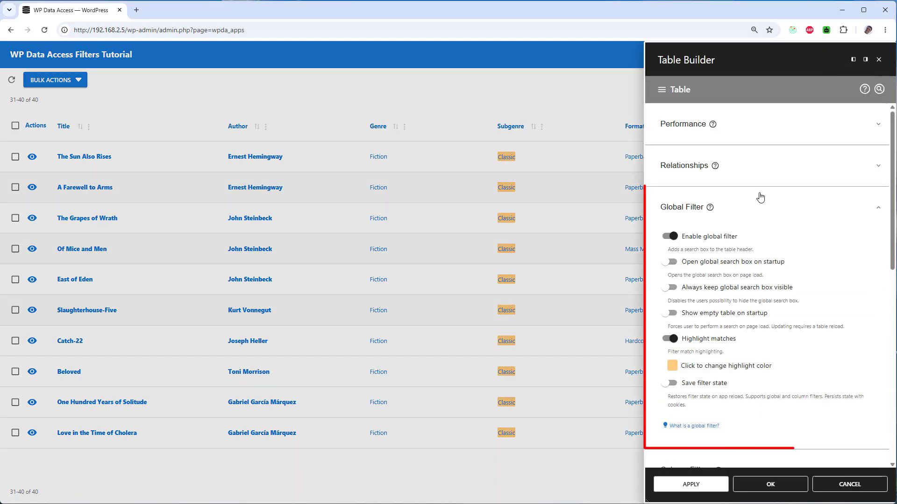
click(661, 89)
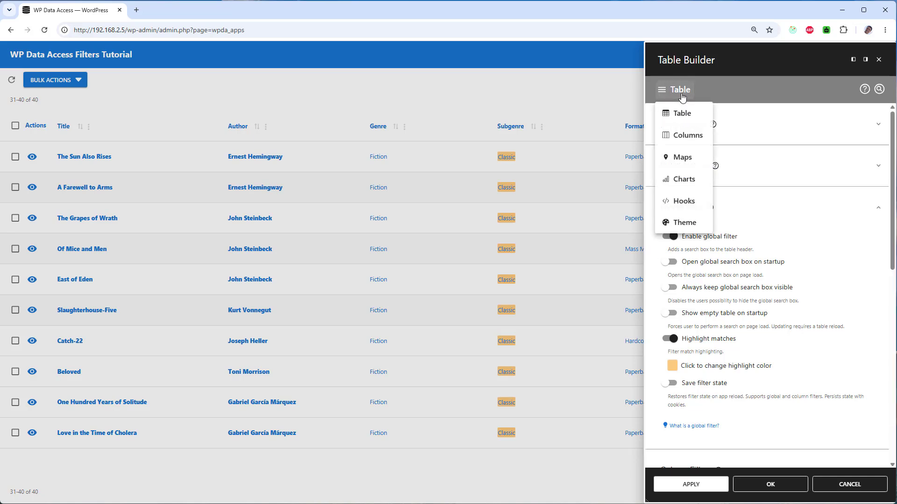
click(692, 137)
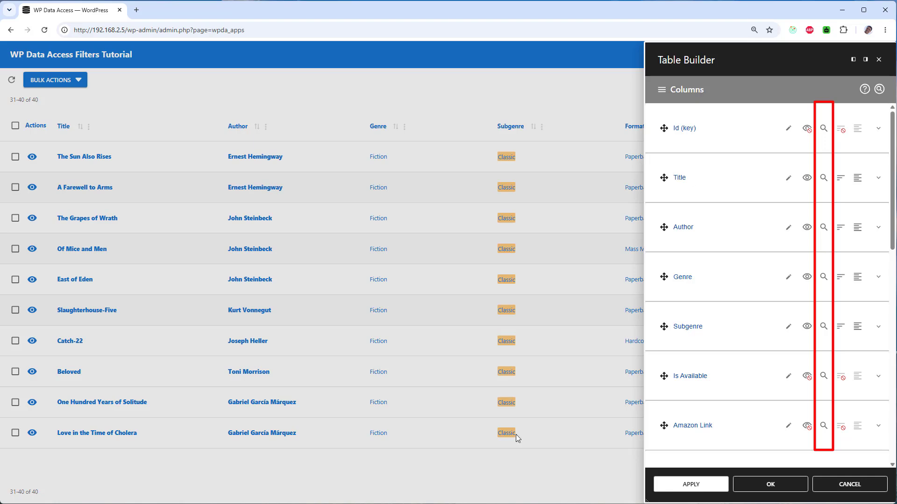
click(879, 60)
click(842, 83)
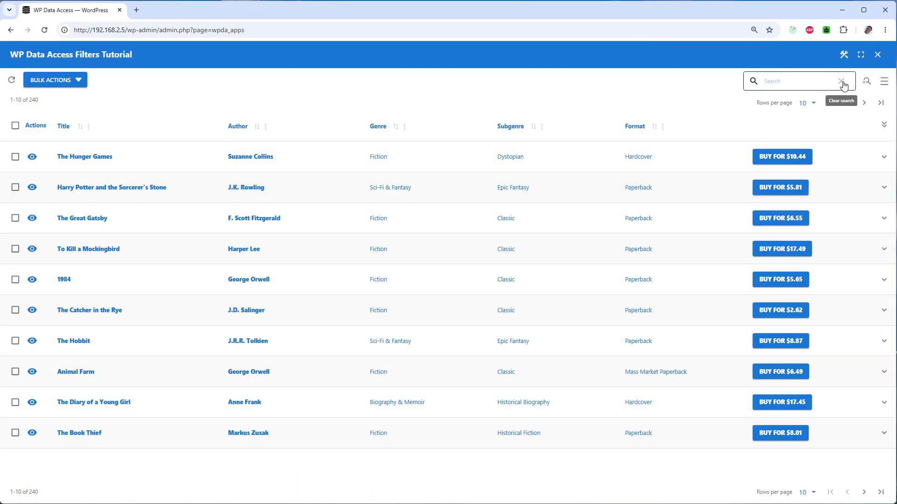
Step: Enable the column filter for the Title column as a search box with autocomplete
click(844, 55)
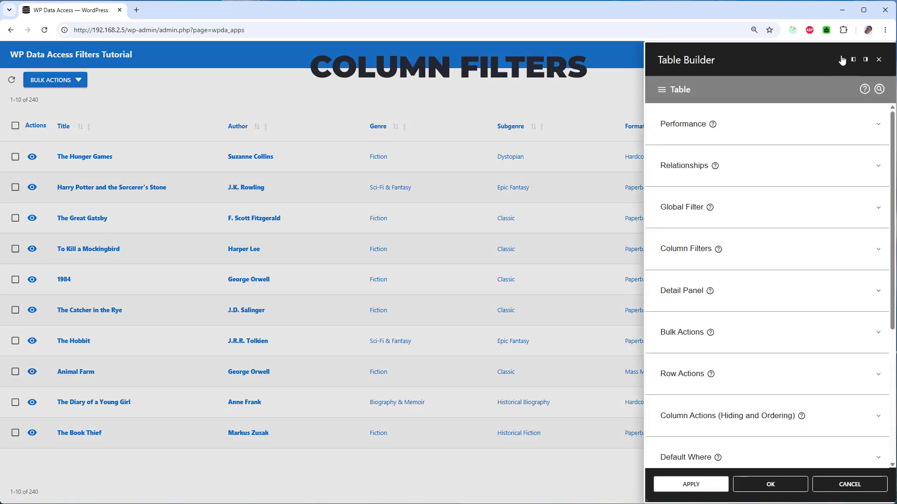
click(683, 89)
click(683, 134)
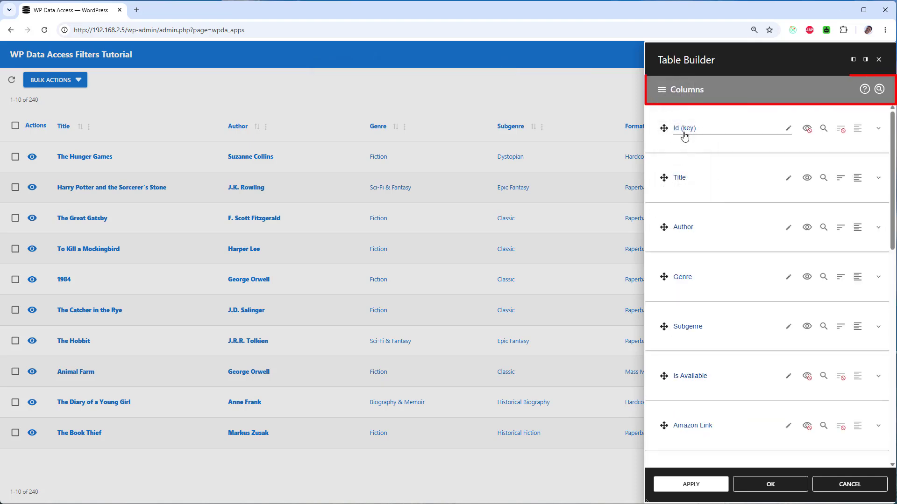
click(714, 200)
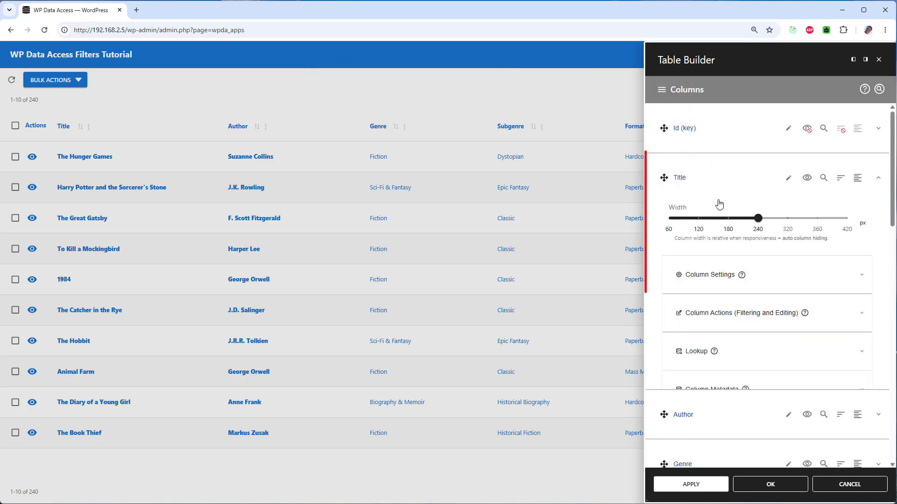
click(756, 325)
click(747, 348)
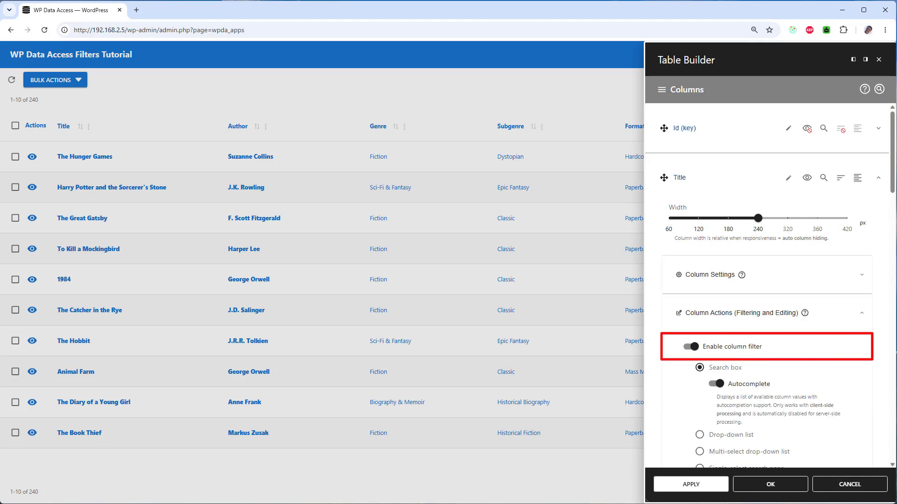
scroll(784, 372, down, 3)
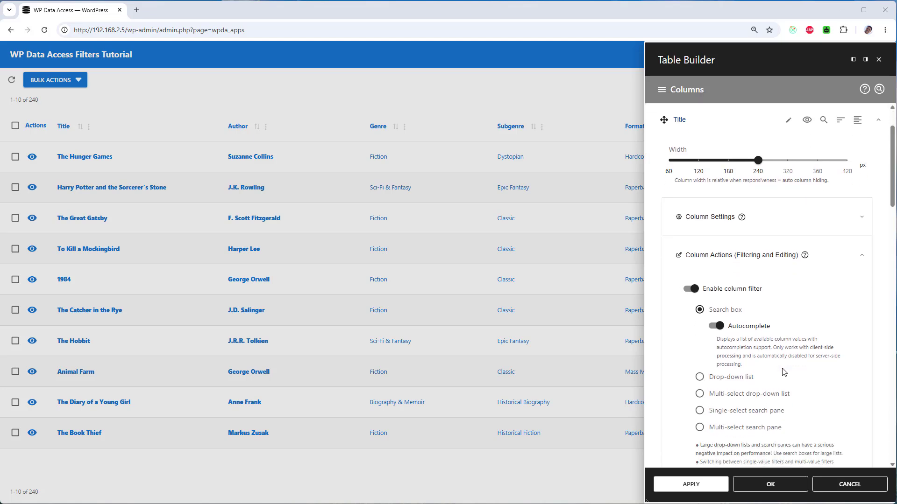
scroll(783, 373, down, 1)
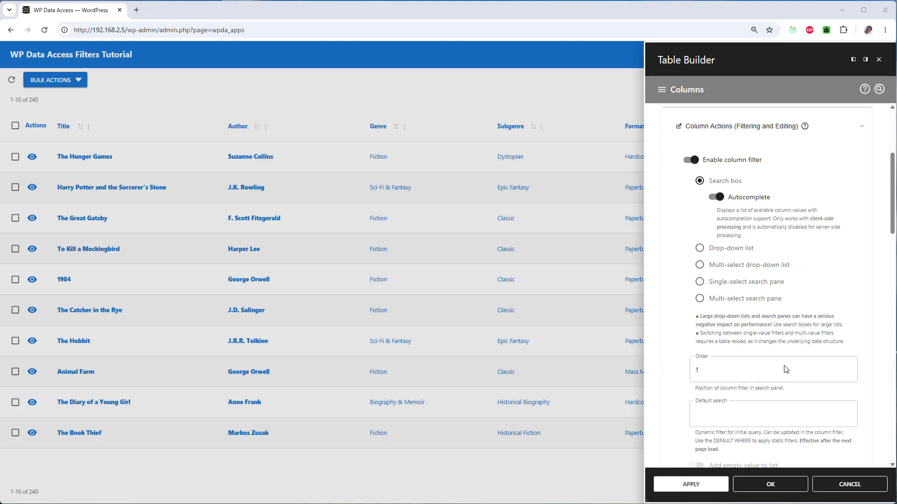
scroll(785, 368, up, 4)
click(719, 168)
Step: Enable the column filter for the Author column as a drop-down list
click(723, 229)
click(766, 364)
scroll(756, 394, down, 2)
click(755, 392)
click(726, 128)
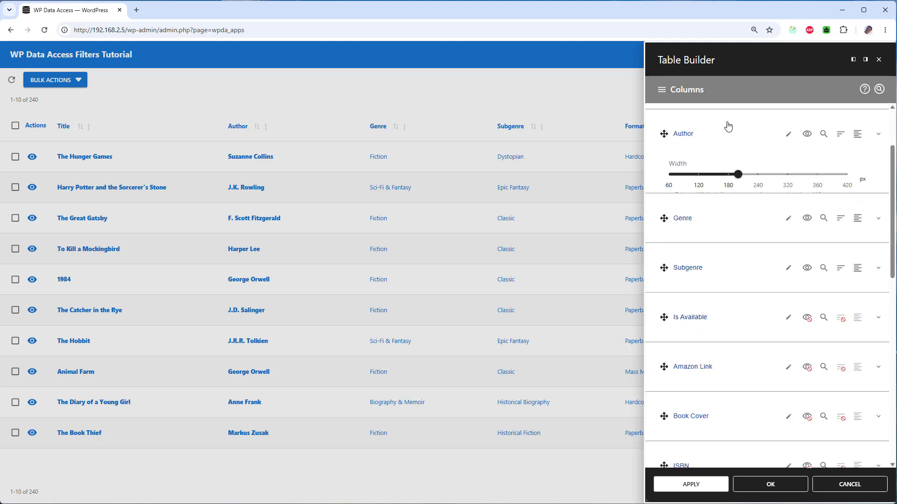
Step: Enable the column filter for the Genre column as a multi-select drop-down list
click(727, 183)
click(723, 321)
click(723, 353)
scroll(737, 324, down, 3)
scroll(737, 322, up, 2)
click(730, 138)
Step: Enable the column filter for the Subgenre column as a single-select search pane
click(732, 180)
click(732, 321)
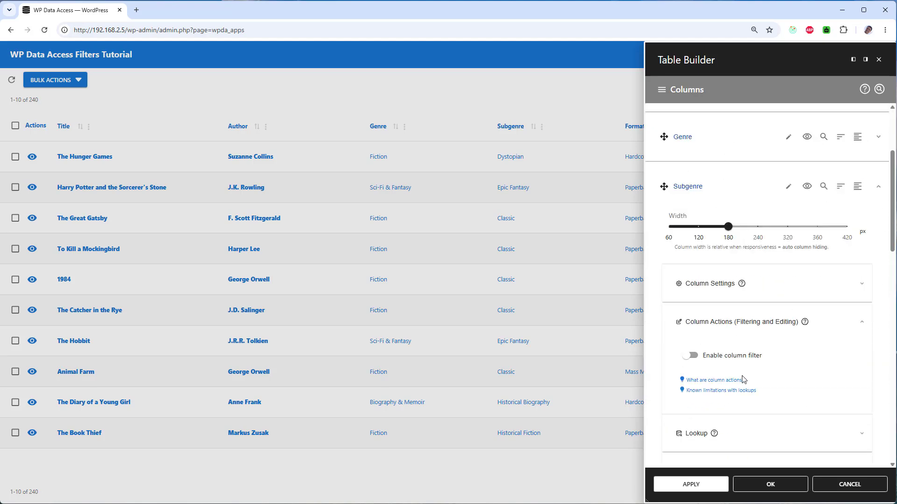
click(728, 355)
scroll(743, 357, down, 3)
click(750, 286)
scroll(761, 334, up, 3)
click(732, 176)
Step: Enable the column filter for the Format column as a multi-select search pane, and save the column settings
scroll(721, 333, down, 3)
scroll(720, 333, down, 4)
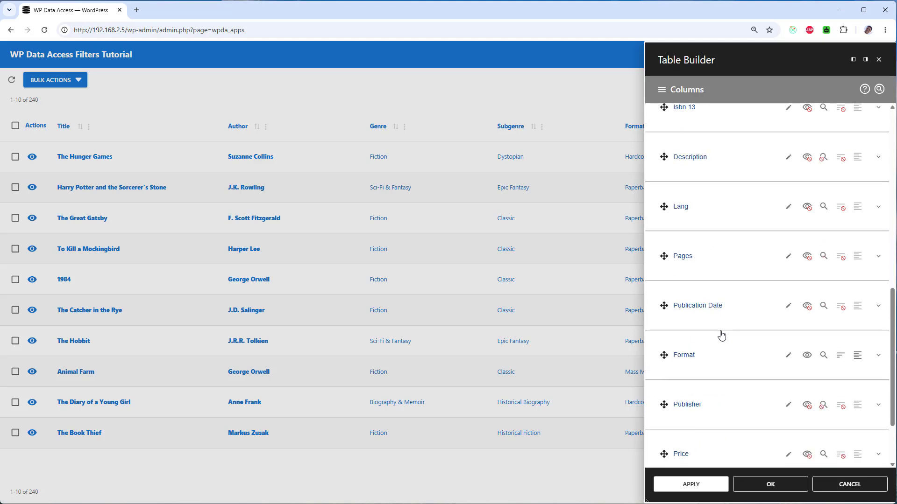
click(728, 346)
scroll(729, 346, down, 4)
click(731, 305)
click(732, 337)
scroll(747, 315, down, 4)
click(754, 288)
click(770, 484)
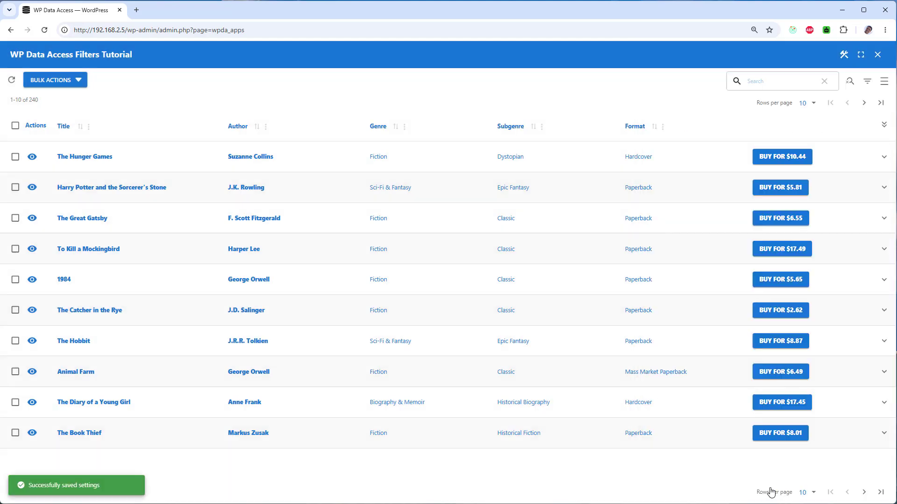
Step: Show the column filters, filter the Title column by "title", and clear the filter text
click(867, 81)
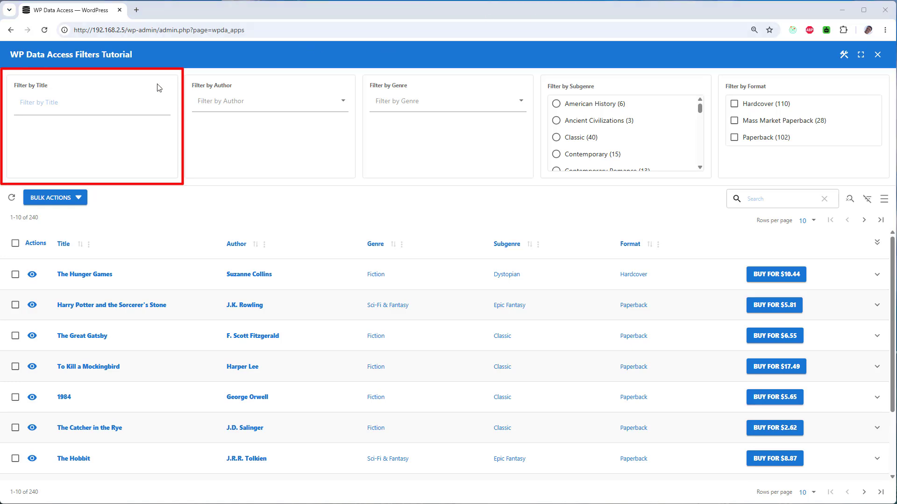
click(92, 105)
text(title)
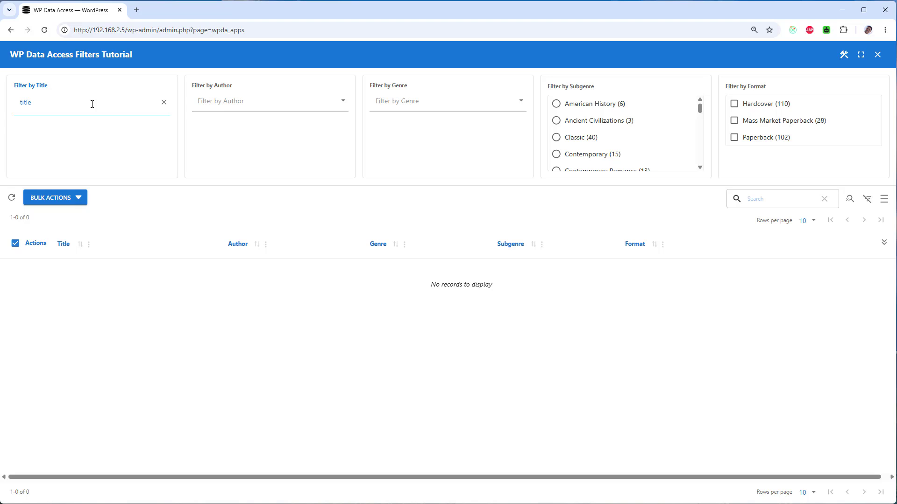
key(BackSpace)
key(BackSpace)
key(BackSpace)
key(BackSpace)
key(BackSpace)
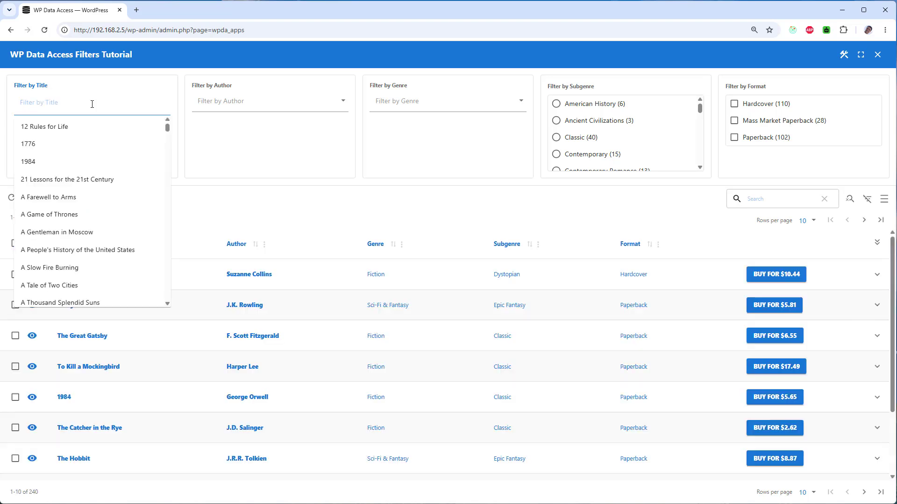
Step: Filter the Title column by "harry" and by "life" in turn, and clear the filter
text(harry)
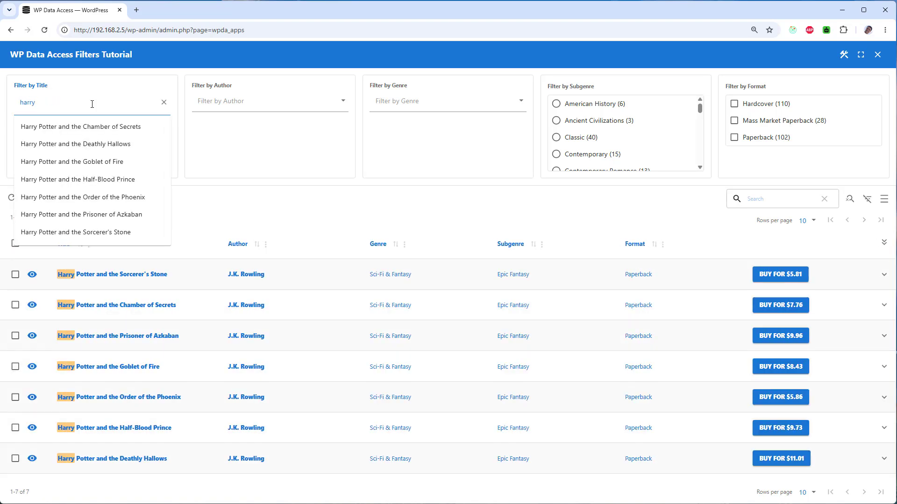
key(ctrl+a)
key(BackSpace)
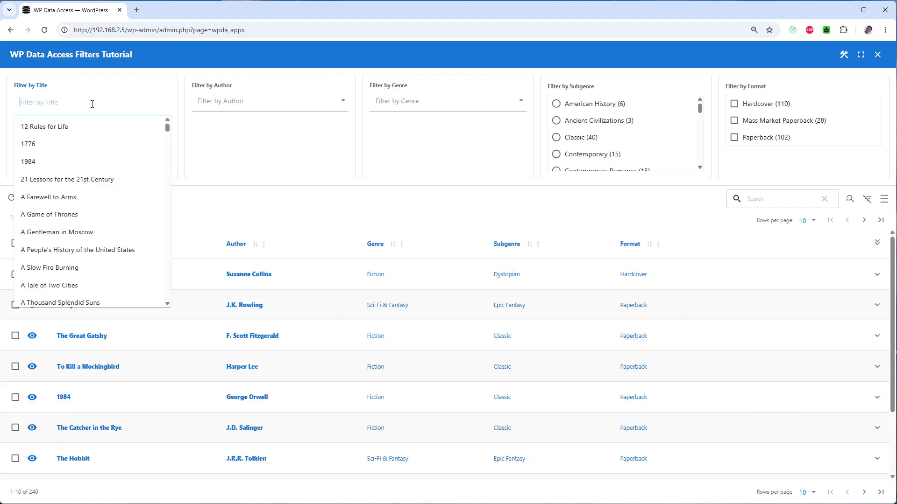
text(life)
key(ctrl+a)
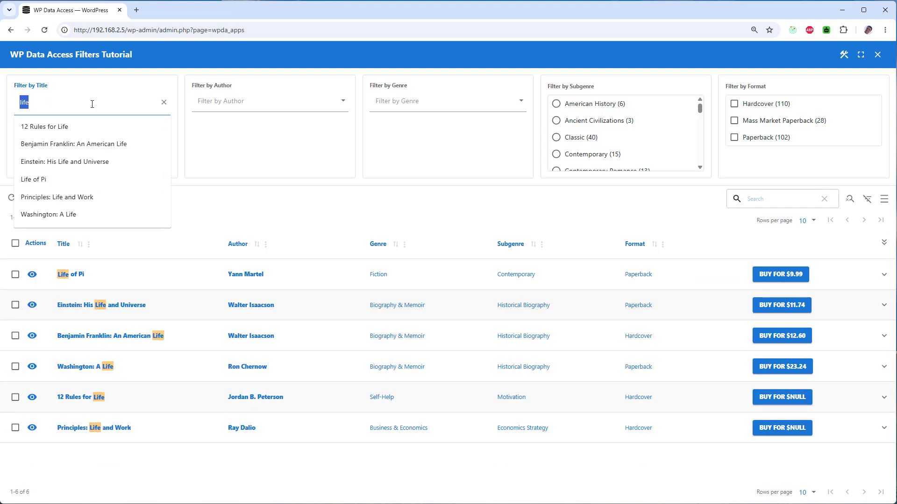
key(BackSpace)
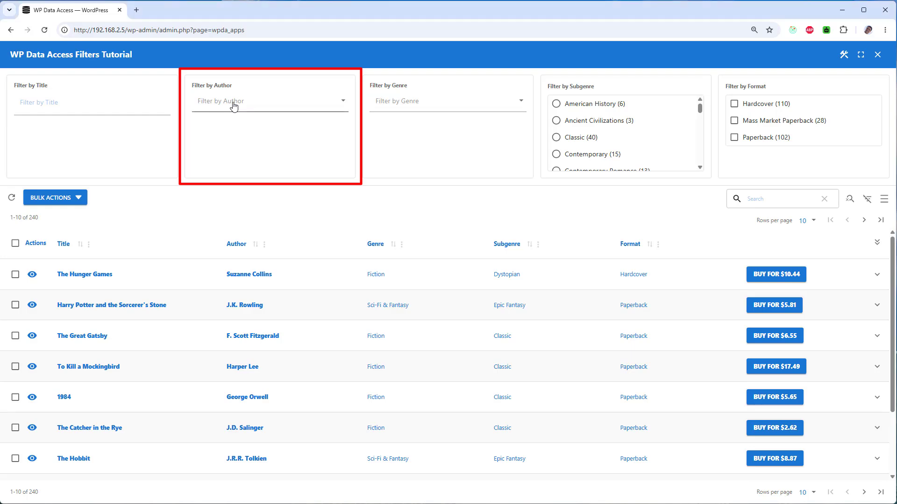
Step: Filter the books by author Agatha Christie, Alex Michaelides and Andy Weir in turn, and clear the author filter
click(233, 102)
click(232, 114)
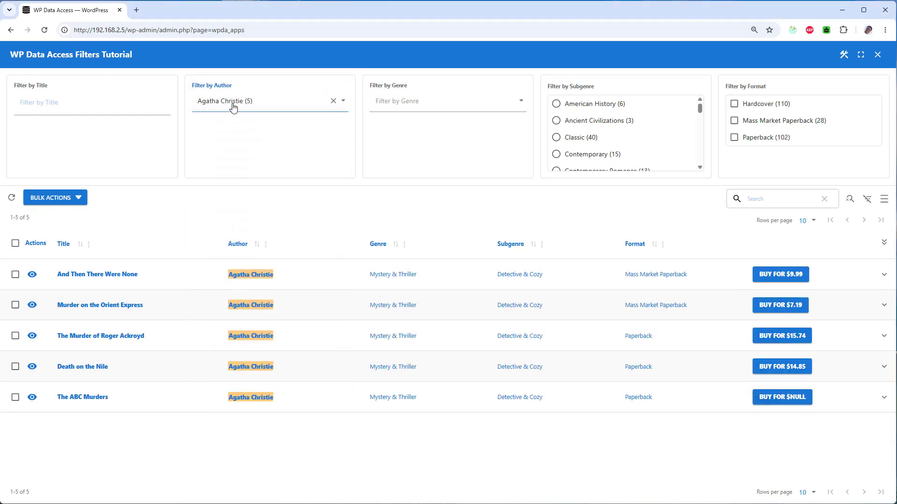
click(232, 110)
click(237, 144)
click(243, 109)
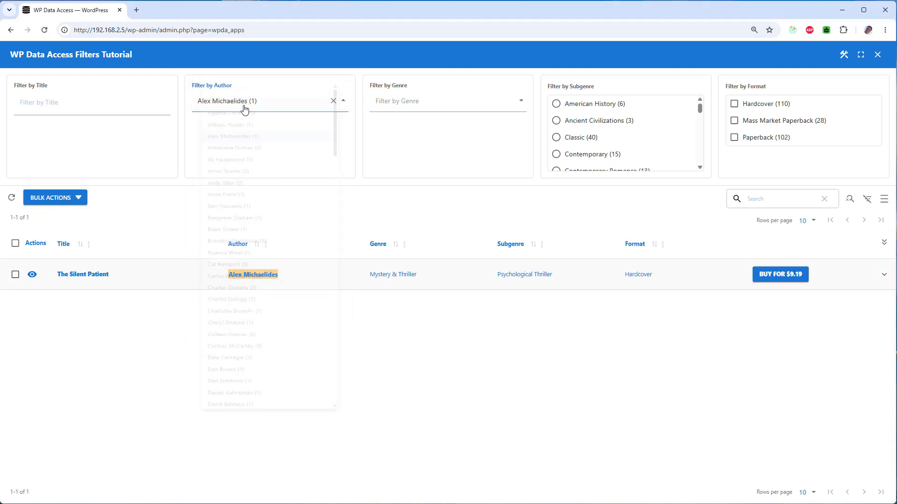
click(236, 204)
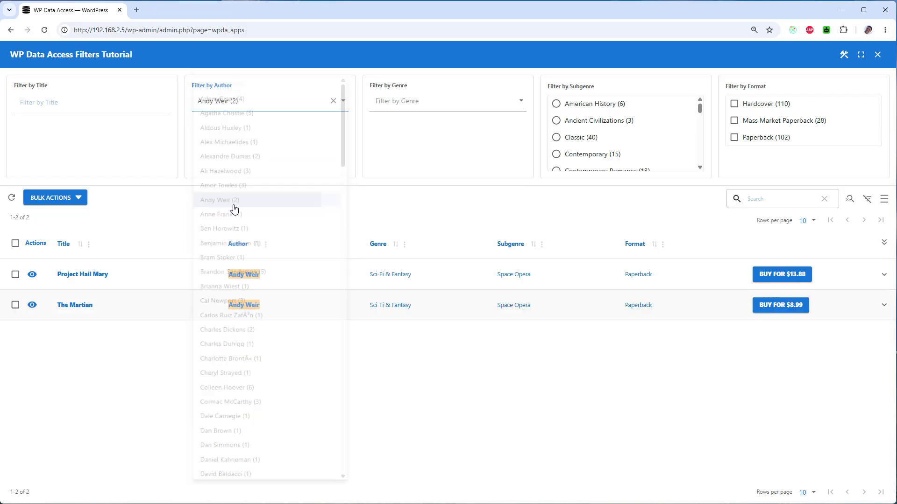
click(333, 103)
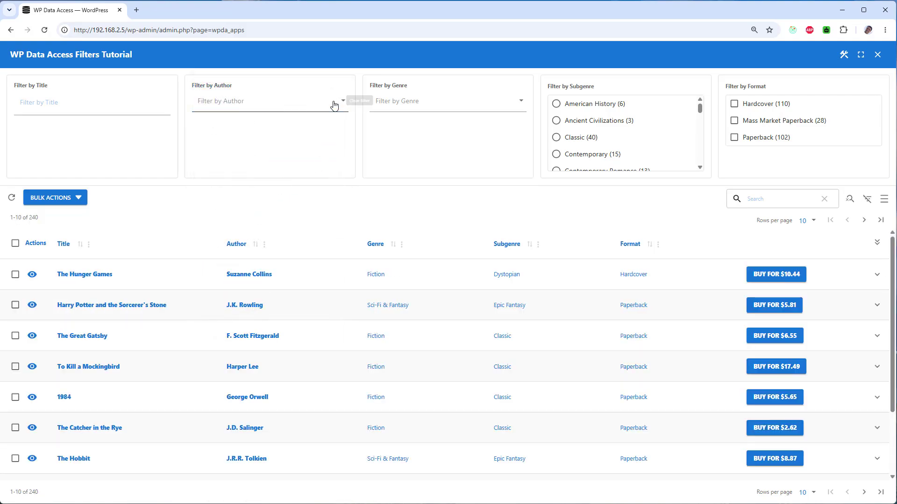
Step: Filter by the genres Biography & Memoir, Business & Economics and History together, and deselect all three again
click(393, 109)
click(393, 136)
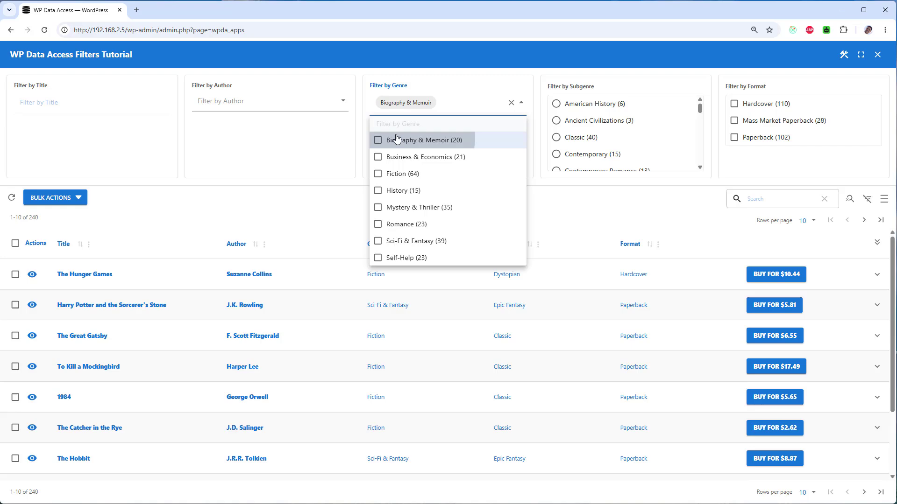
click(398, 158)
click(399, 204)
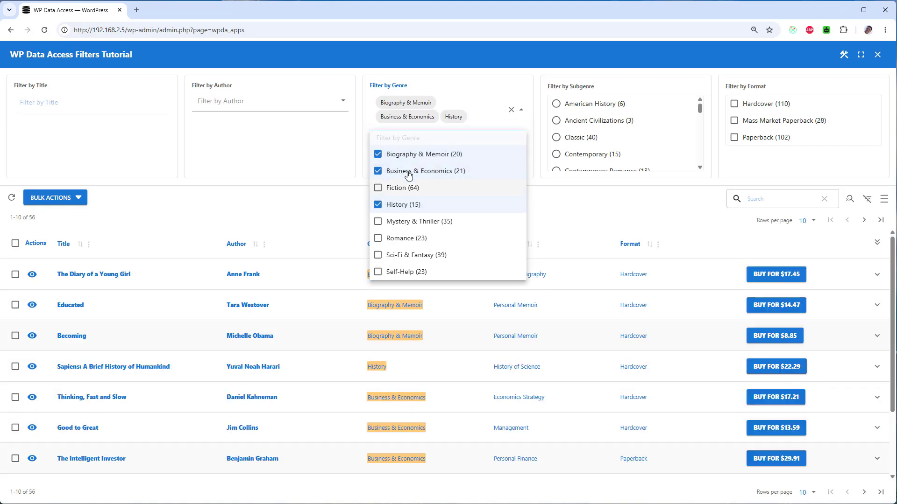
click(414, 155)
click(416, 159)
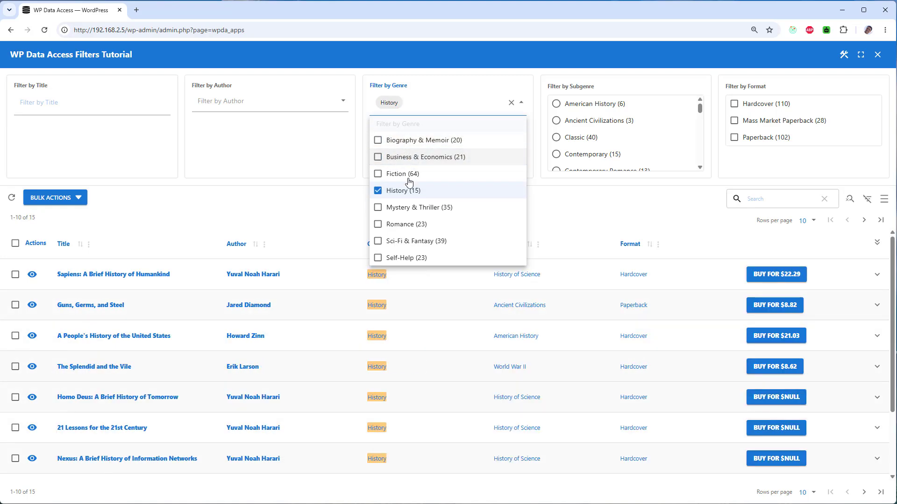
click(403, 191)
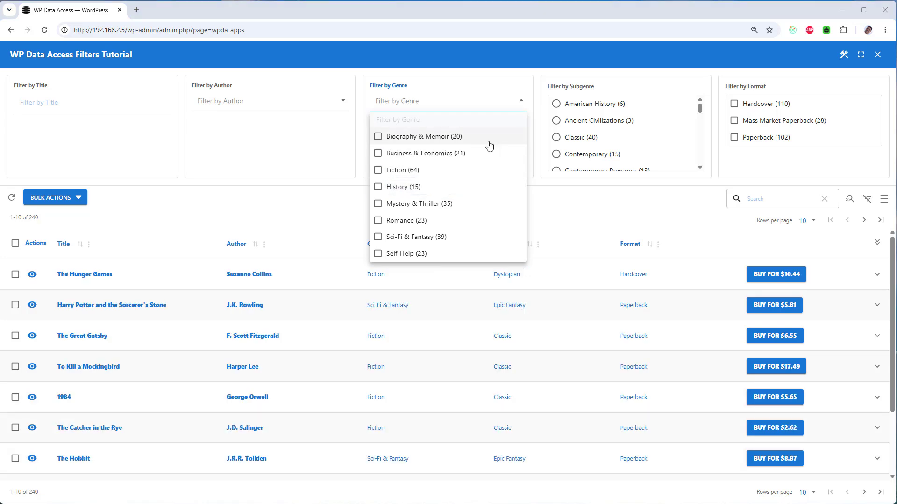
click(589, 105)
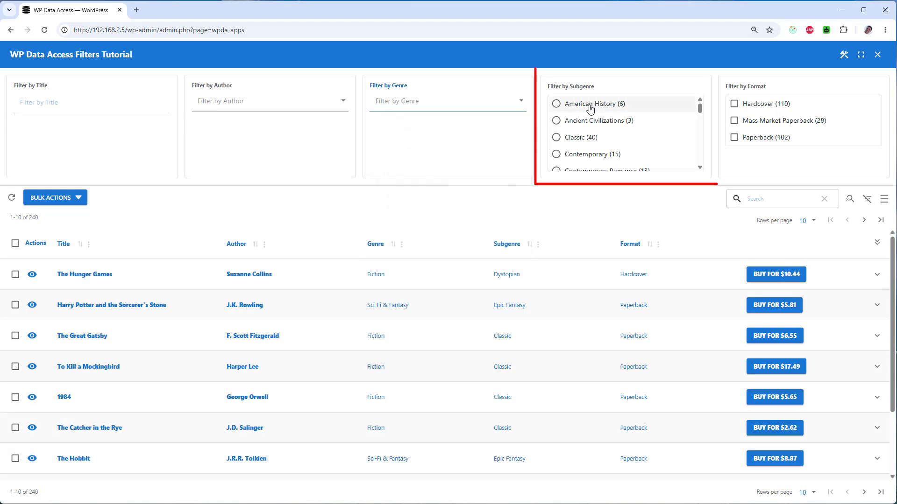
Step: Filter by the subgenre American History, switch to Ancient Civilizations, and deselect it
click(590, 104)
click(599, 122)
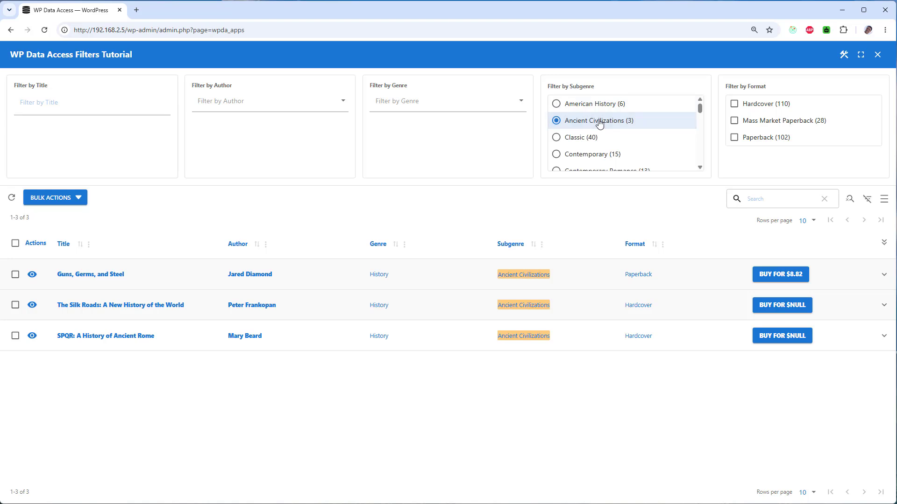
click(600, 123)
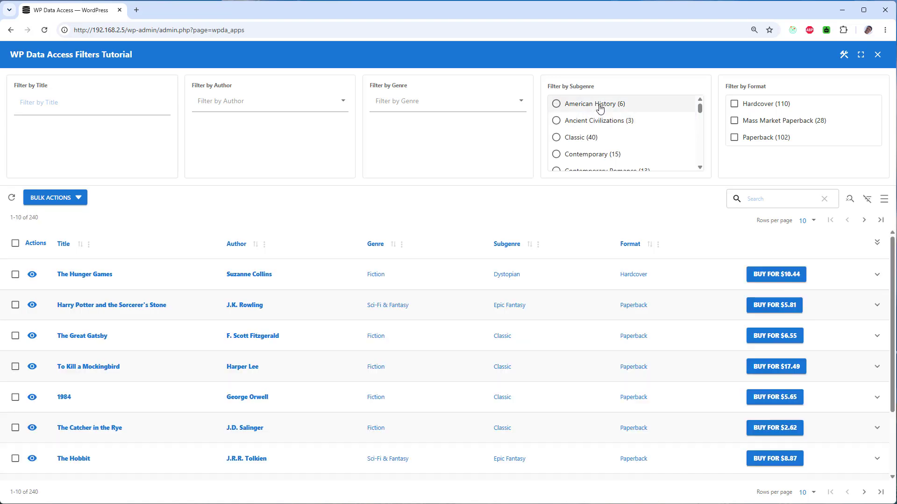
Step: Apply the American History subgenre filter, replace it with Ancient Civilizations, and clear the subgenre selection
click(599, 105)
click(603, 122)
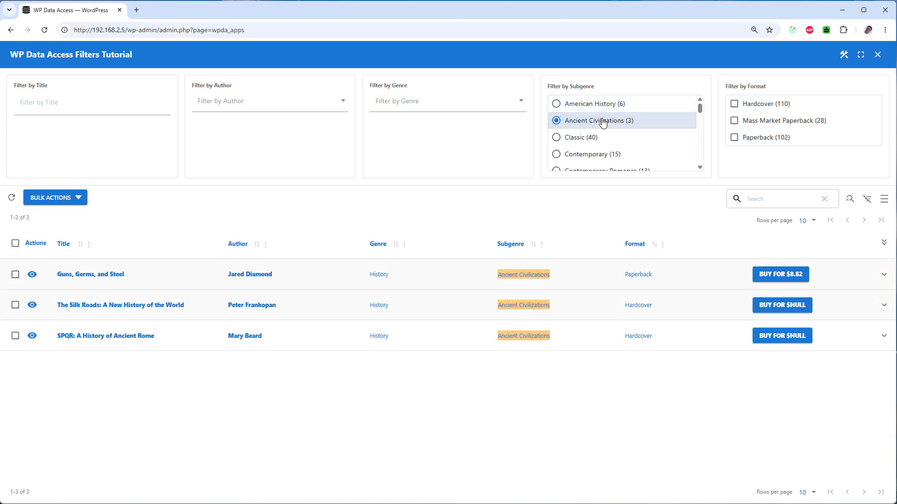
click(609, 121)
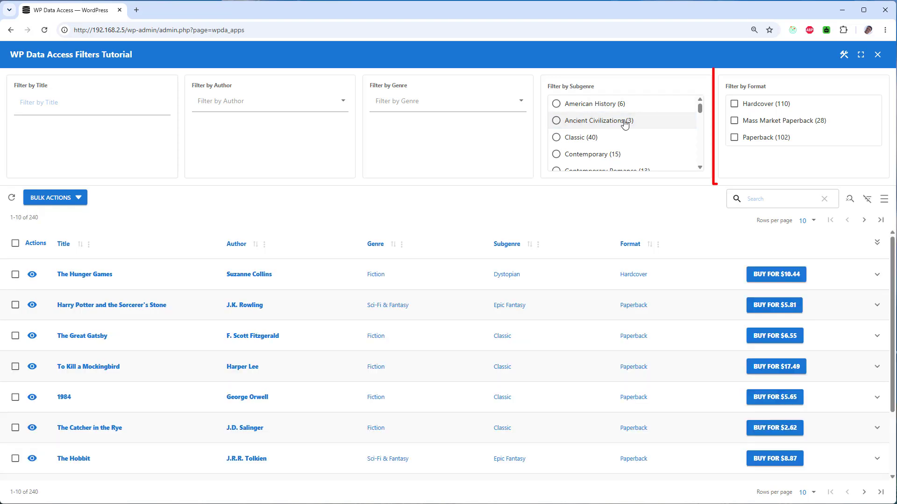
Step: Filter the books by the formats Mass Market Paperback, Hardcover and Paperback together, and deselect all three again
click(745, 122)
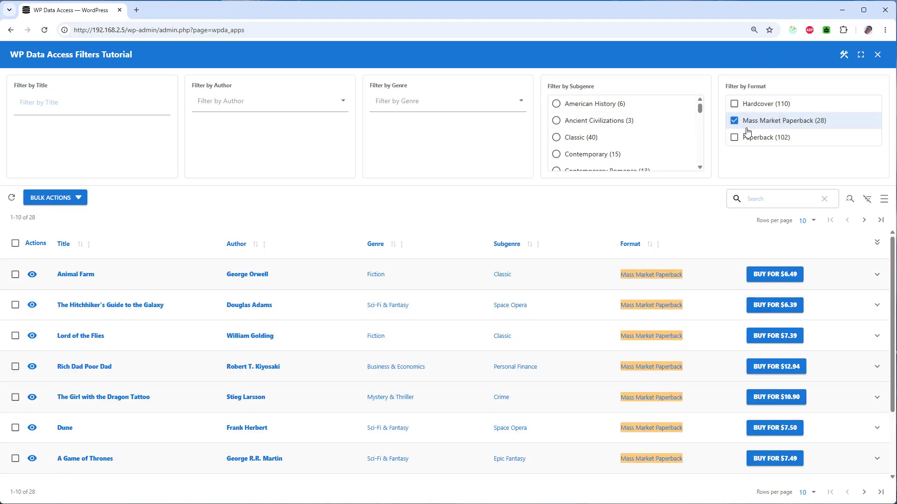
click(746, 104)
click(751, 138)
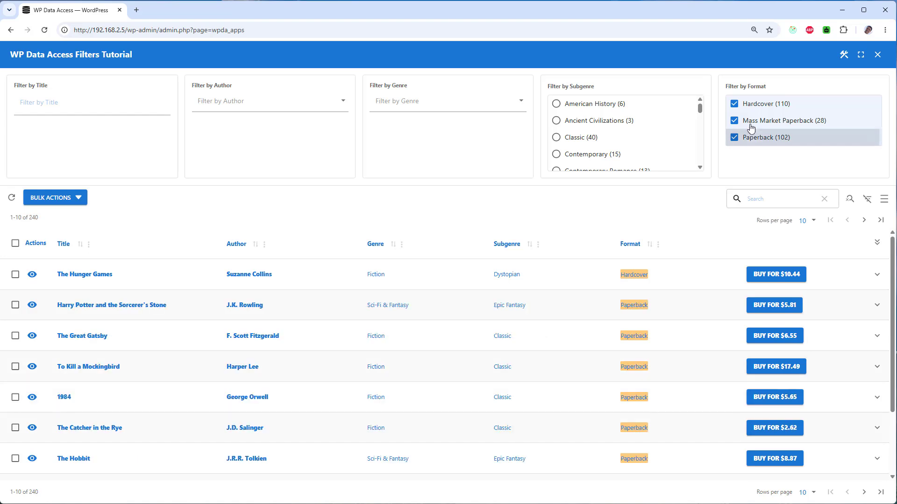
click(750, 105)
click(763, 139)
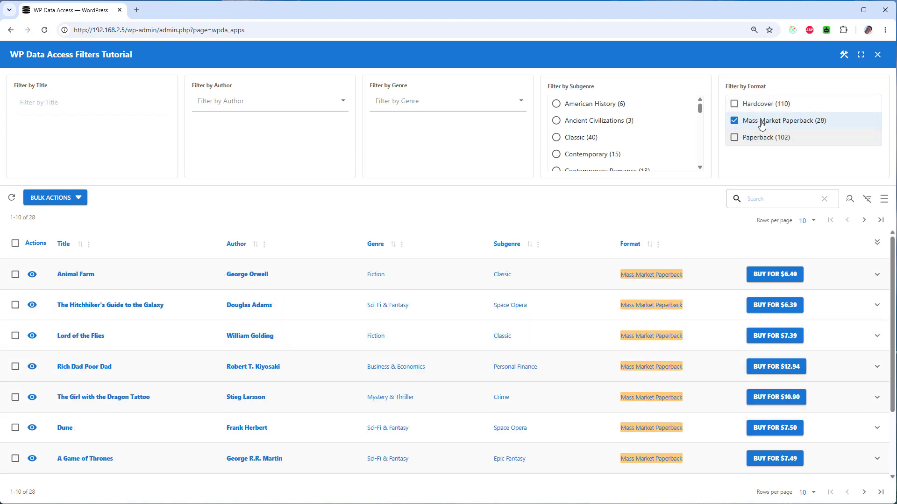
click(761, 122)
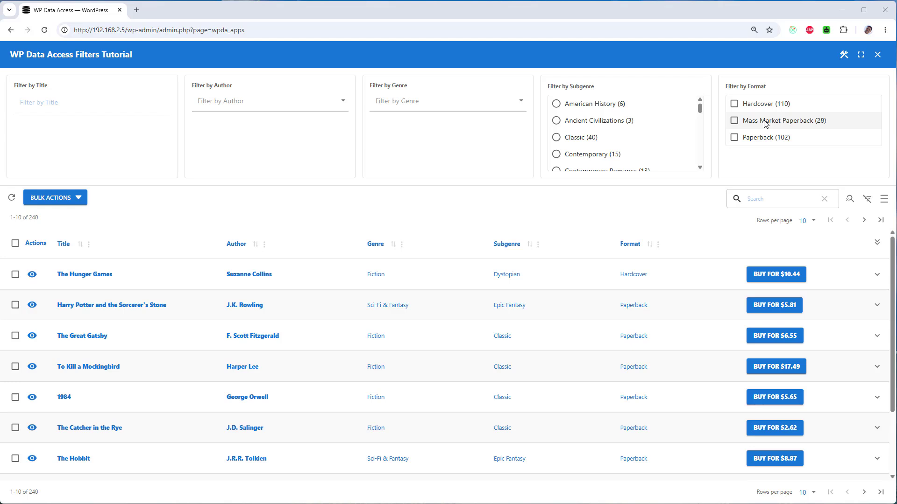
Step: In the Table Builder's column filter settings, try the Left position, switch to Popup, and close the filter popup
click(843, 55)
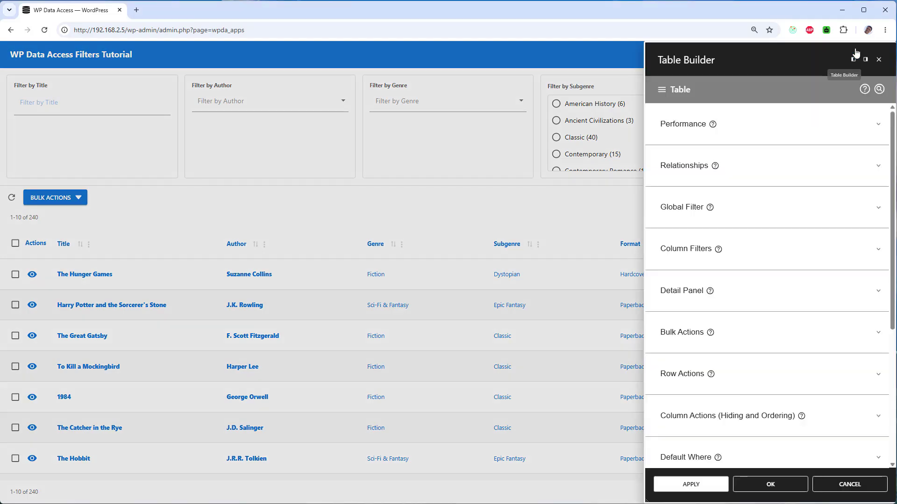
click(760, 241)
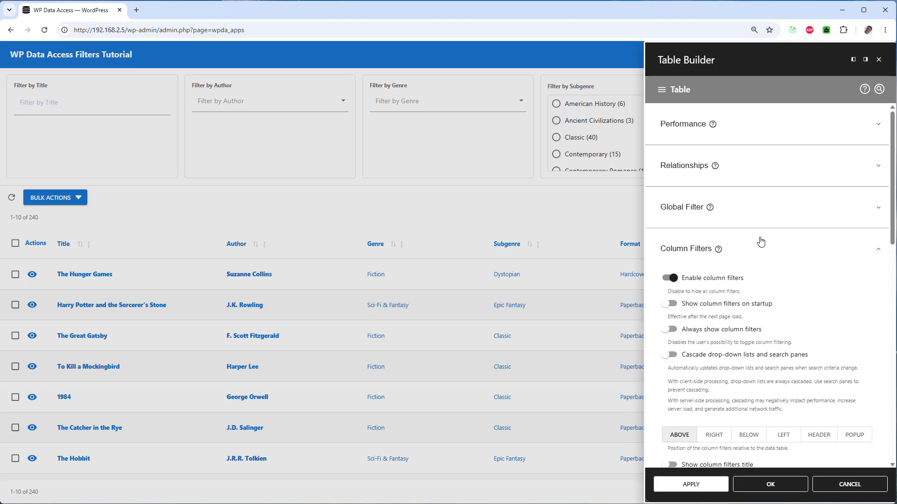
scroll(761, 242, down, 3)
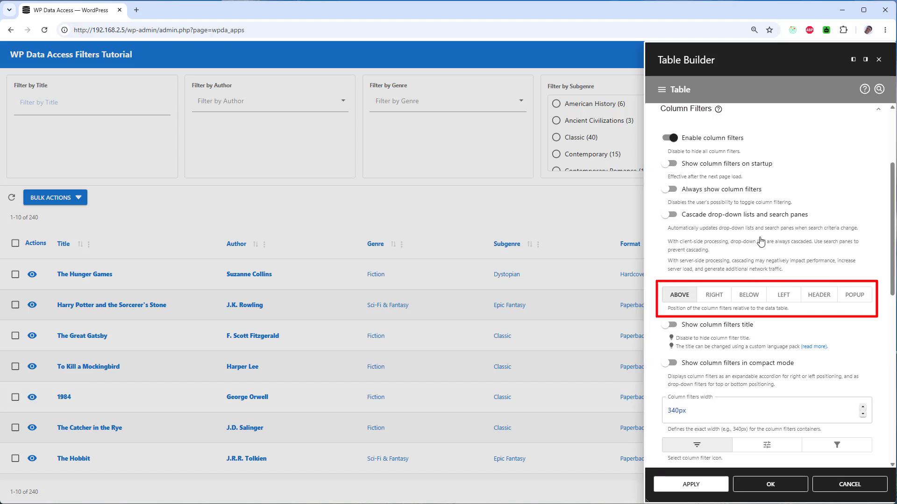
click(784, 294)
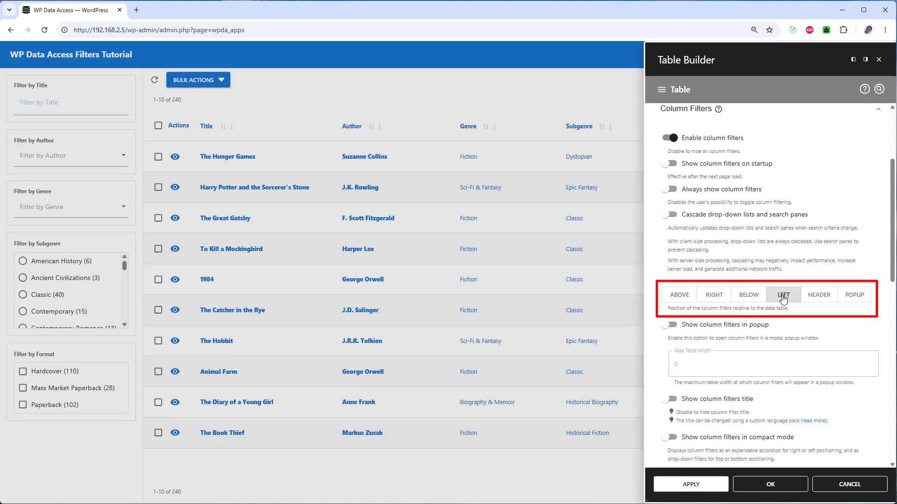
click(854, 295)
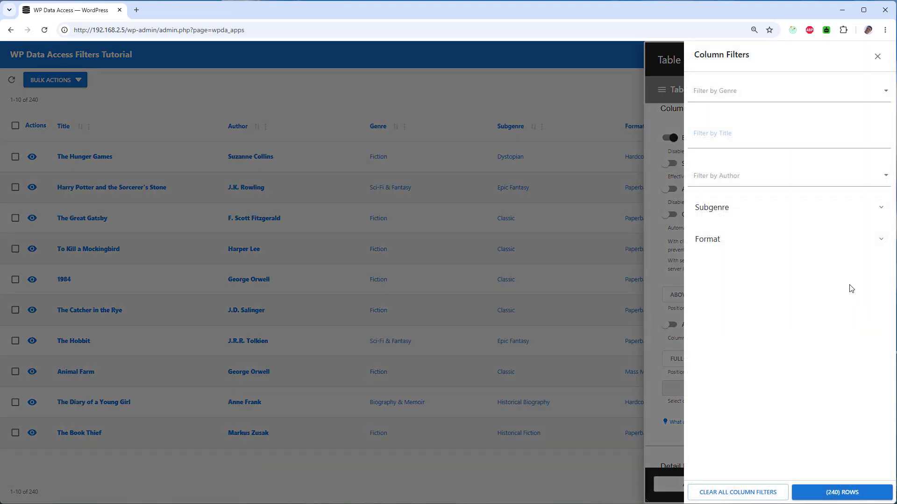
click(877, 56)
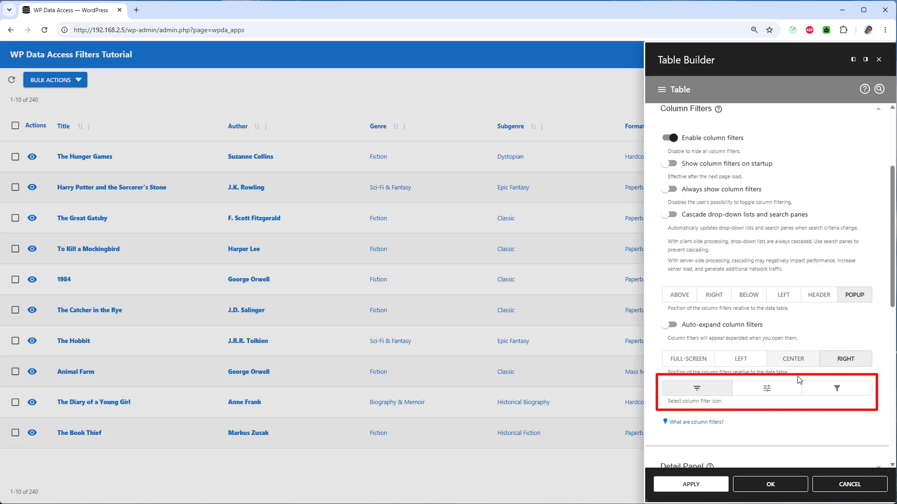
Step: Set the column filter icon to the sliders symbol, save the table settings, and check the column filters popup
click(853, 59)
click(120, 390)
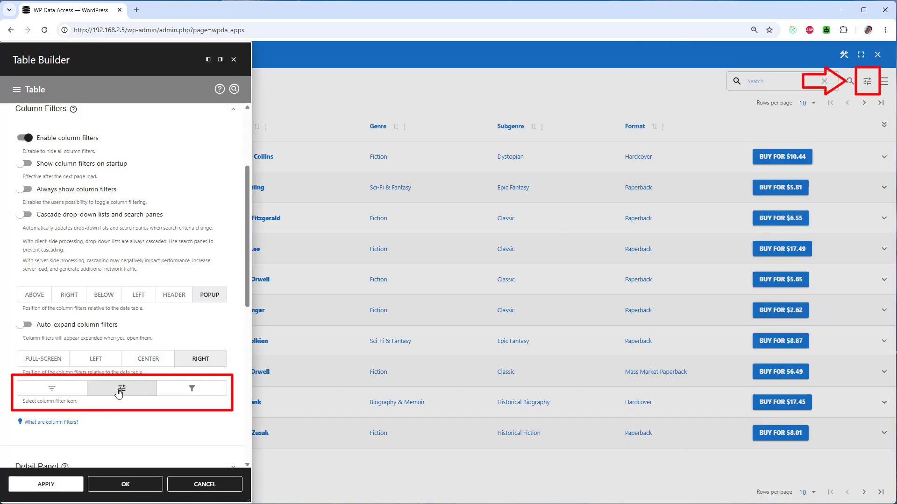
click(149, 486)
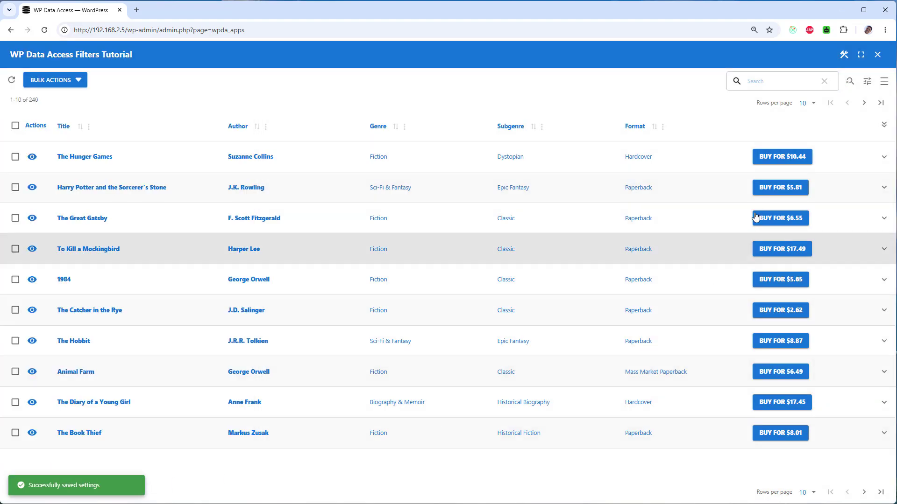
click(867, 82)
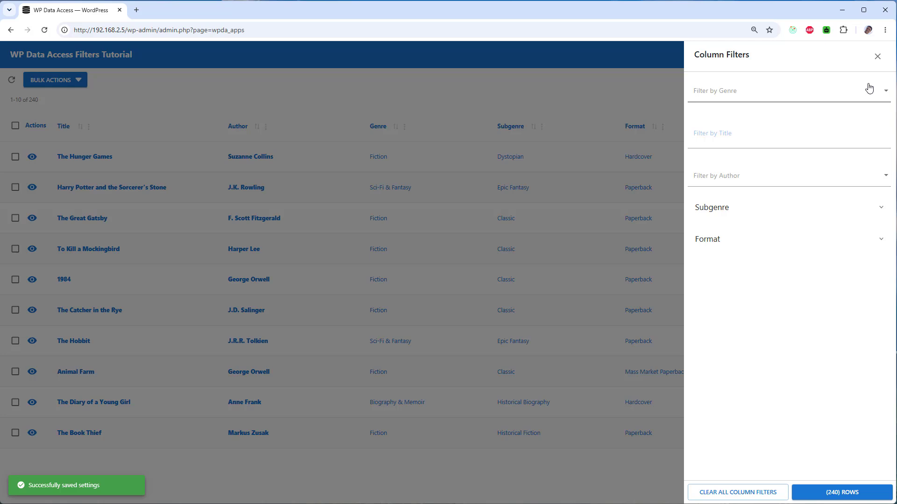
click(877, 58)
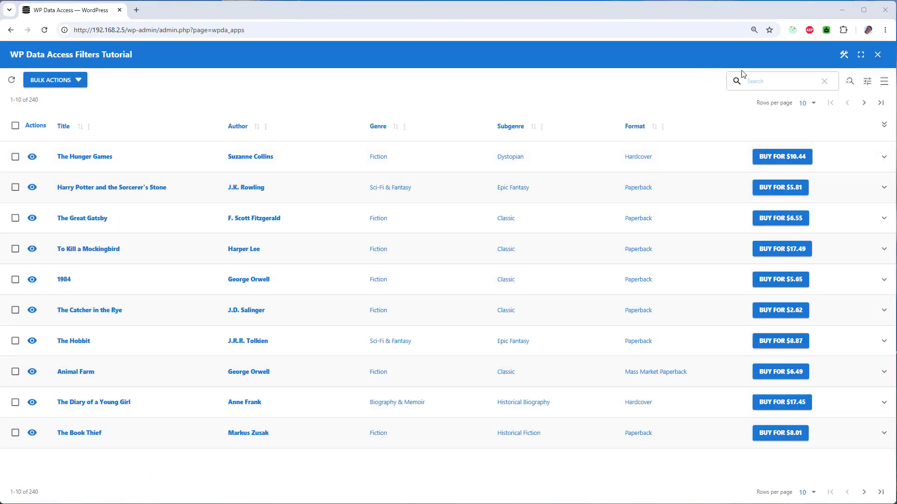
Step: In the Table Builder, position the column filters above the data table and show them in compact mode
click(842, 55)
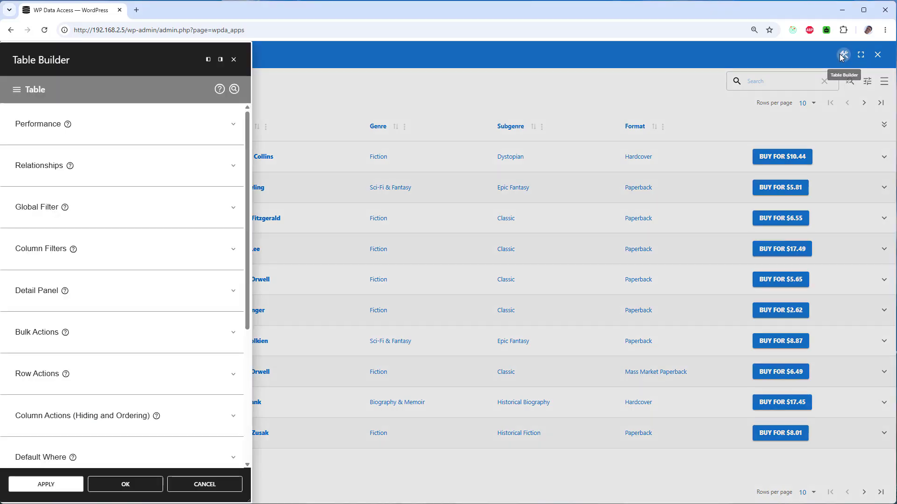
click(208, 59)
click(766, 240)
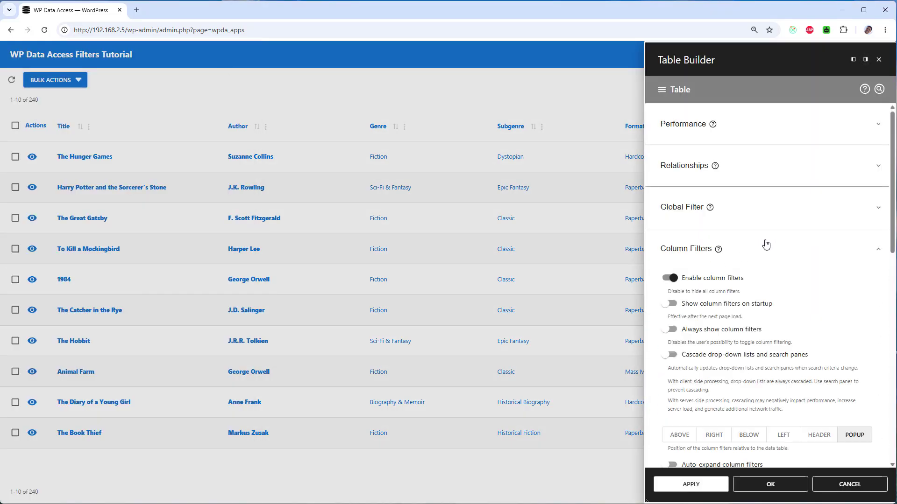
scroll(766, 238, down, 3)
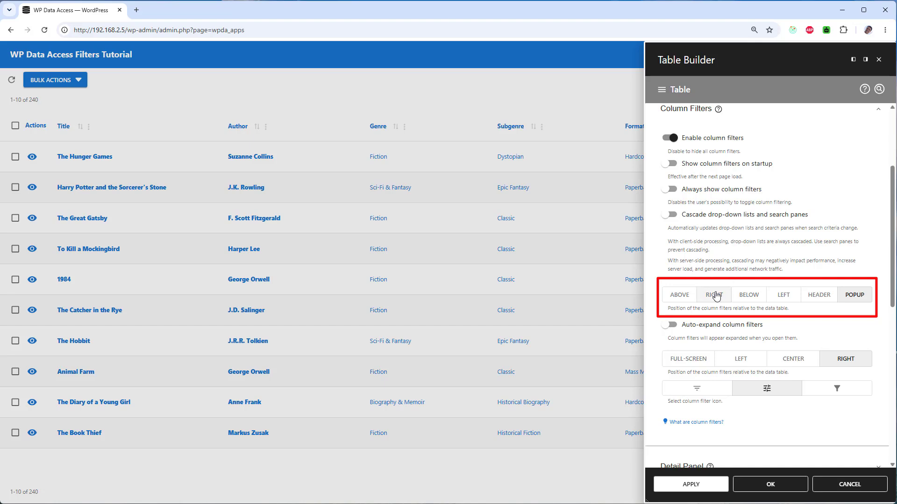
click(679, 295)
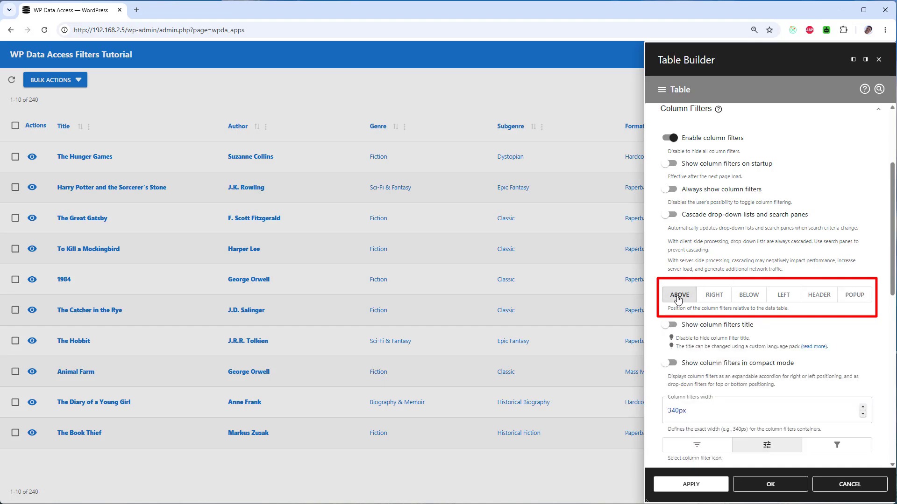
click(708, 365)
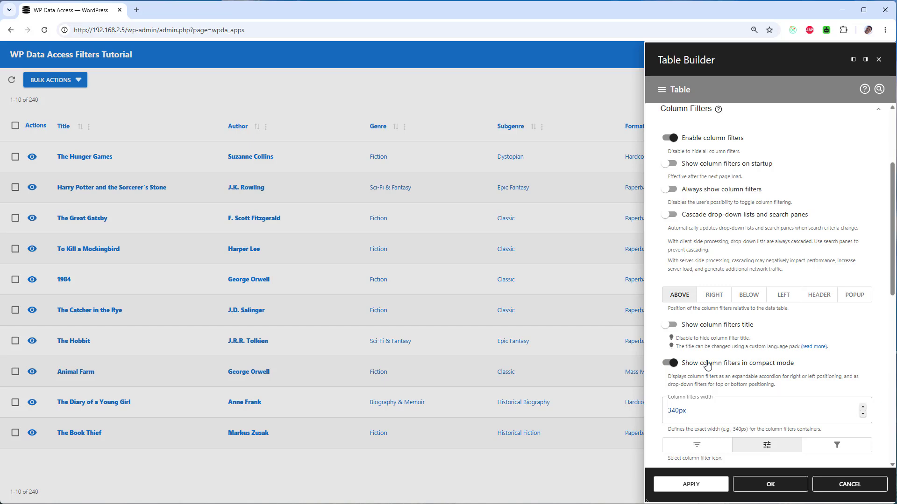
Step: Enable always showing the column filters and save the table settings
scroll(755, 348, up, 2)
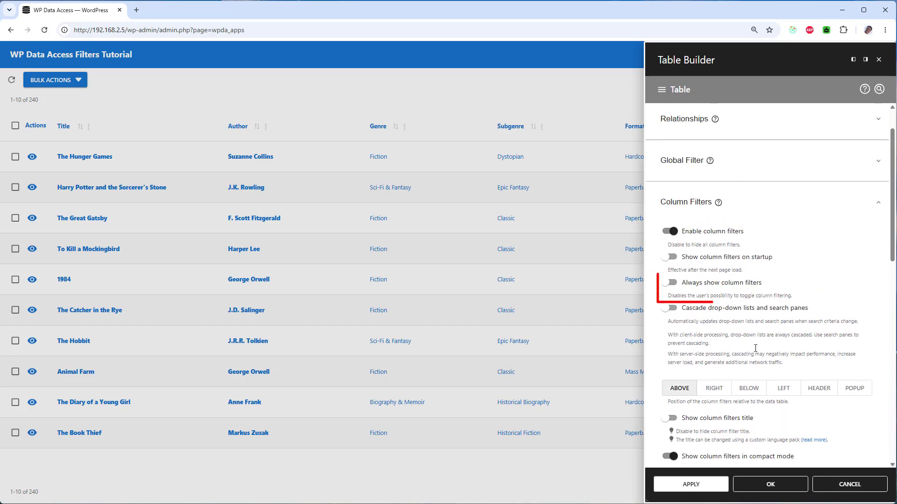
click(734, 284)
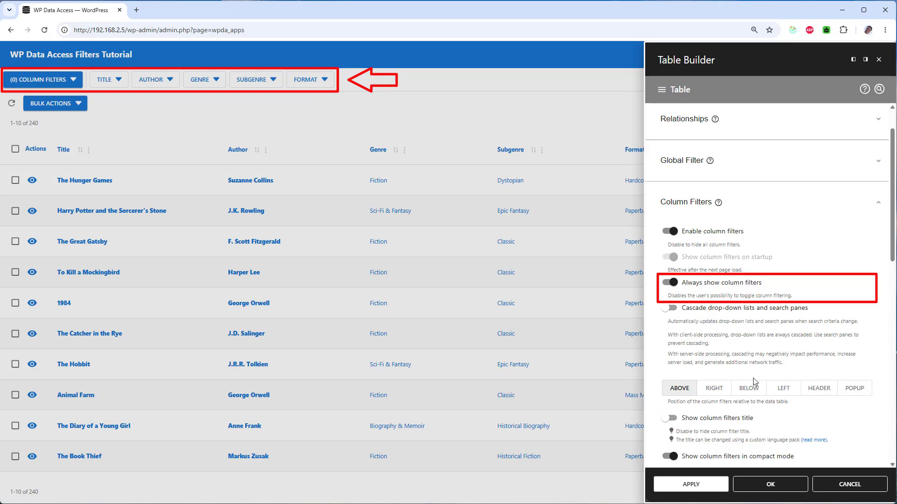
click(784, 485)
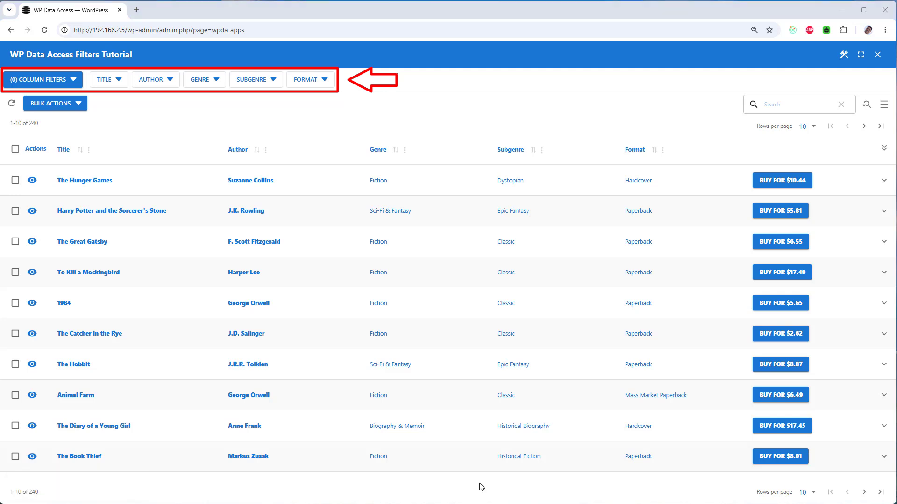
Step: Filter the books by author Agatha Christie using the compact filters, and clear all column filters
click(101, 81)
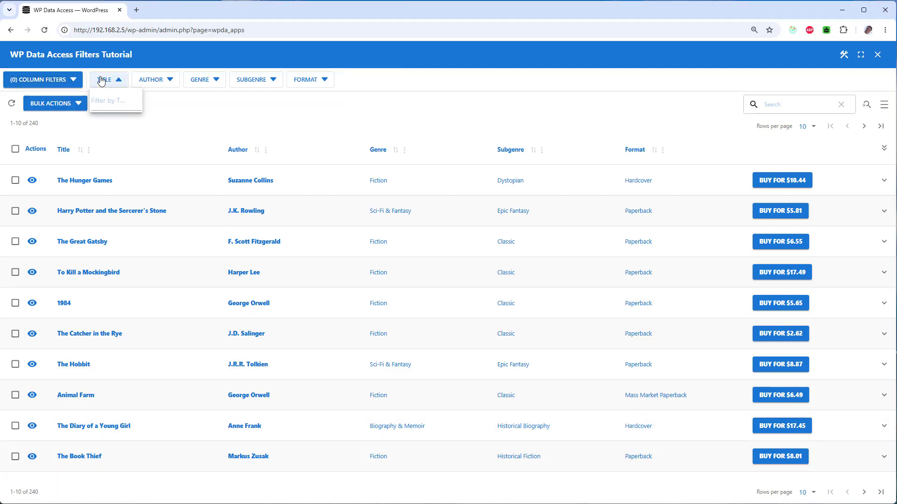
click(140, 81)
click(169, 117)
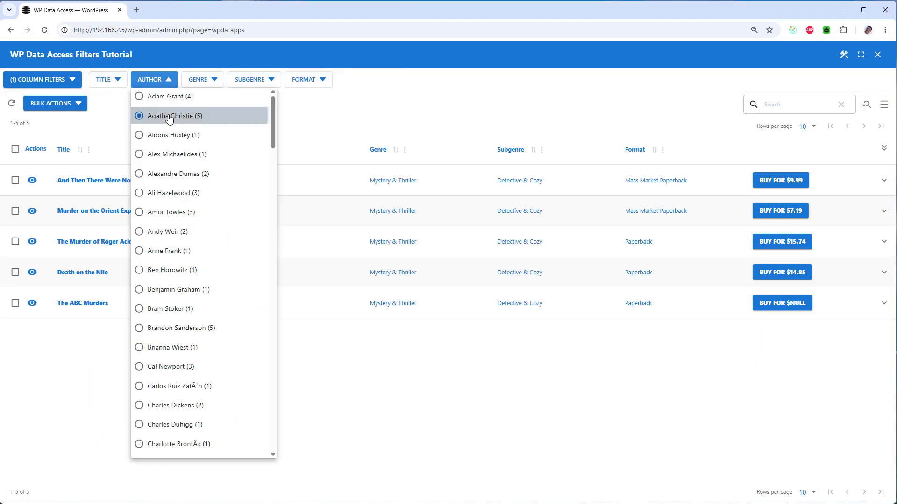
click(48, 81)
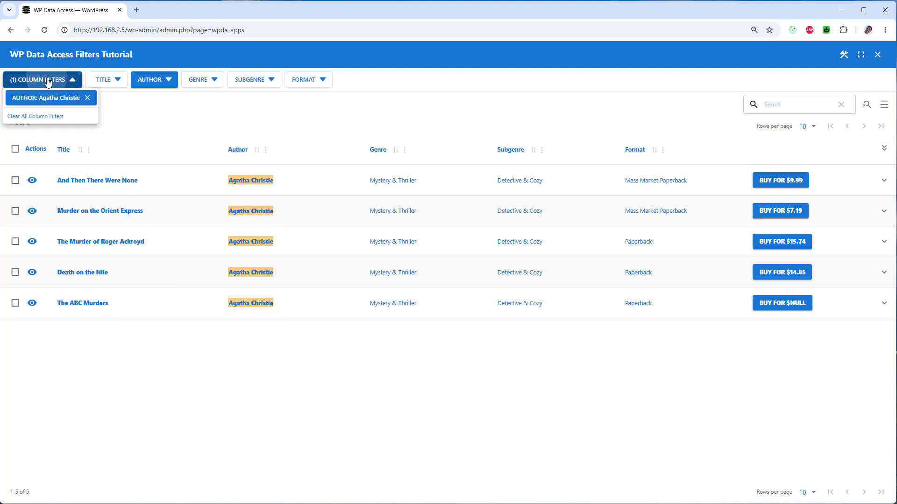
click(45, 116)
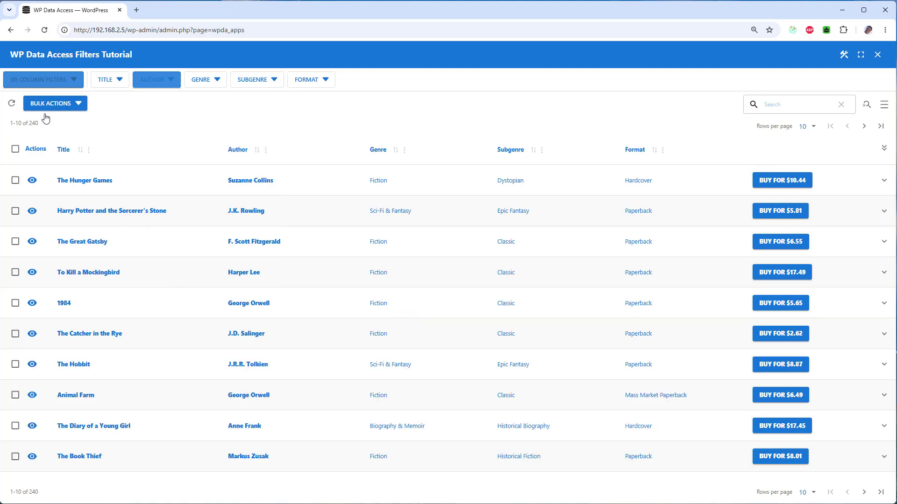
Step: Filter by the genres Business & Economics, Fiction, History, Mystery & Thriller and Romance
click(202, 82)
click(209, 116)
click(209, 135)
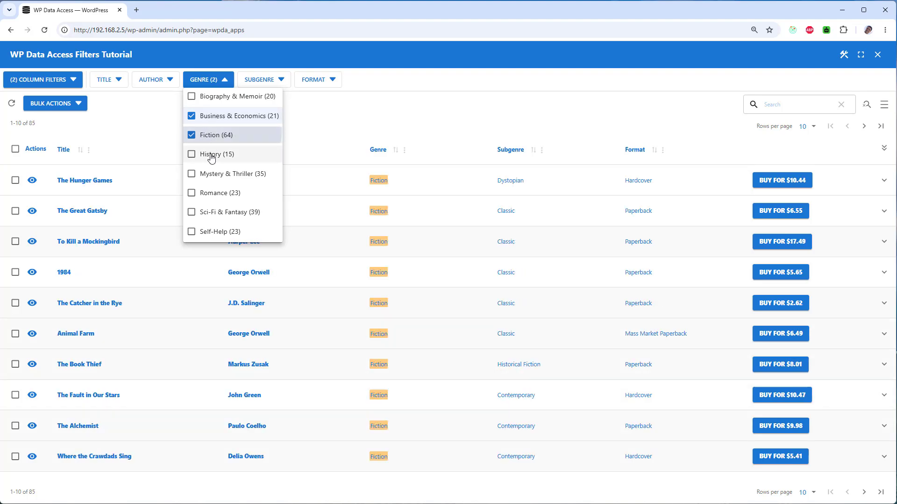
click(211, 154)
click(210, 174)
click(213, 193)
Step: Filter by the subgenres Classic, Ancient Civilizations and American History in turn
click(259, 84)
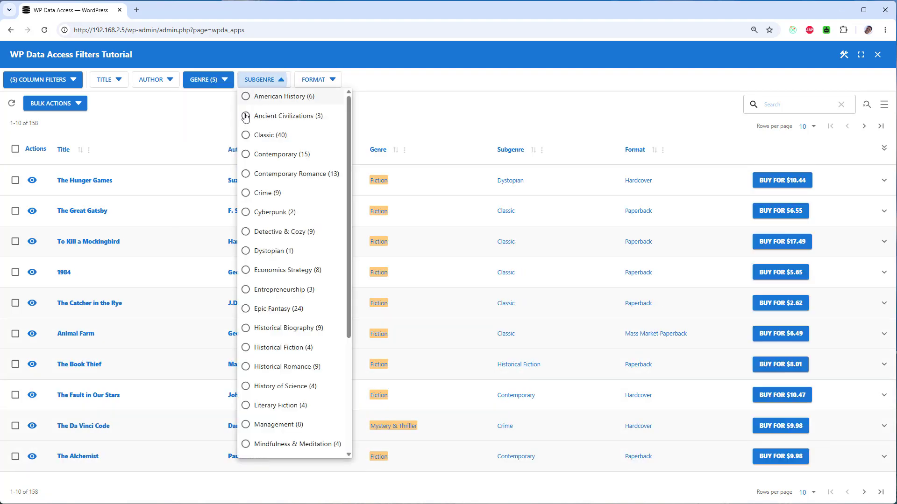
click(260, 136)
click(263, 116)
click(268, 98)
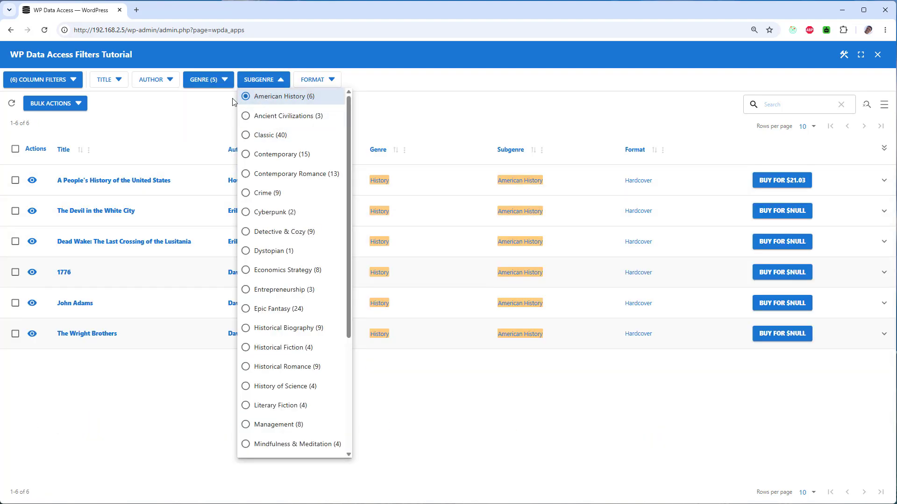
Step: Remove the Business & Economics genre filter from the active filters and clear all remaining column filters
click(57, 82)
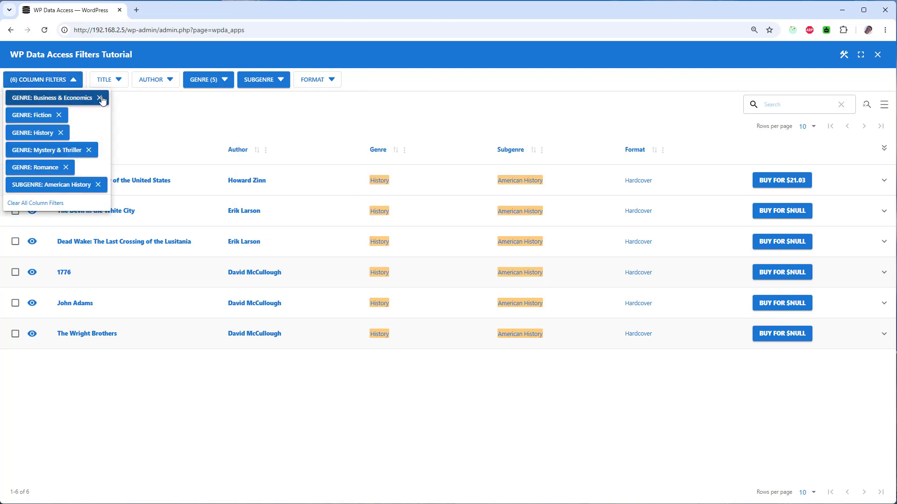
click(99, 98)
click(43, 187)
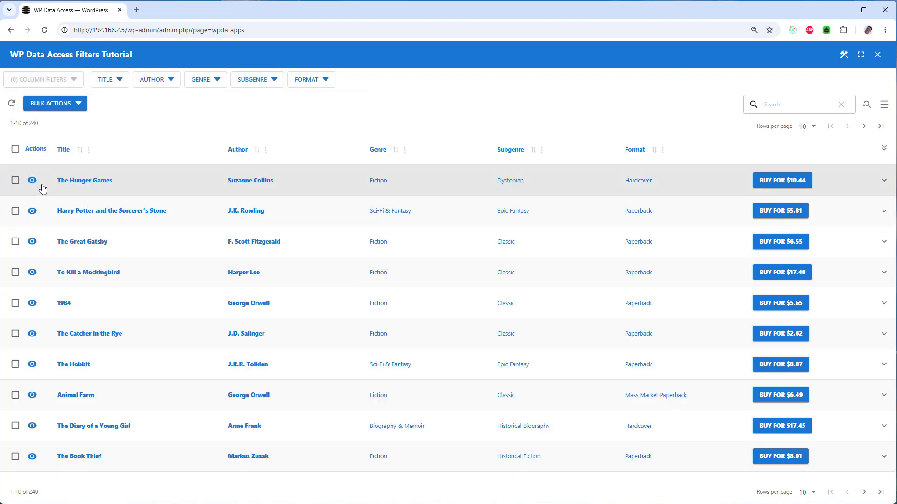
Step: In the Table Builder's column filter settings, turn off always showing the column filters
click(845, 56)
click(761, 248)
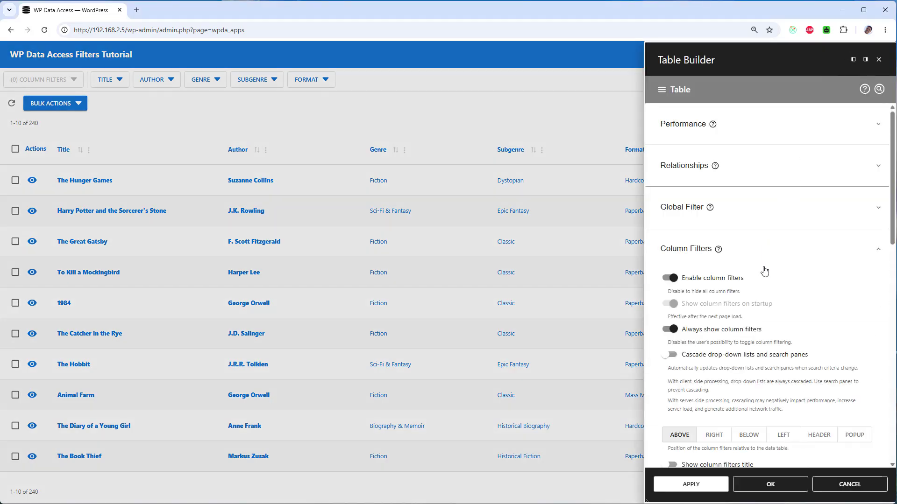
scroll(768, 269, down, 1)
click(720, 283)
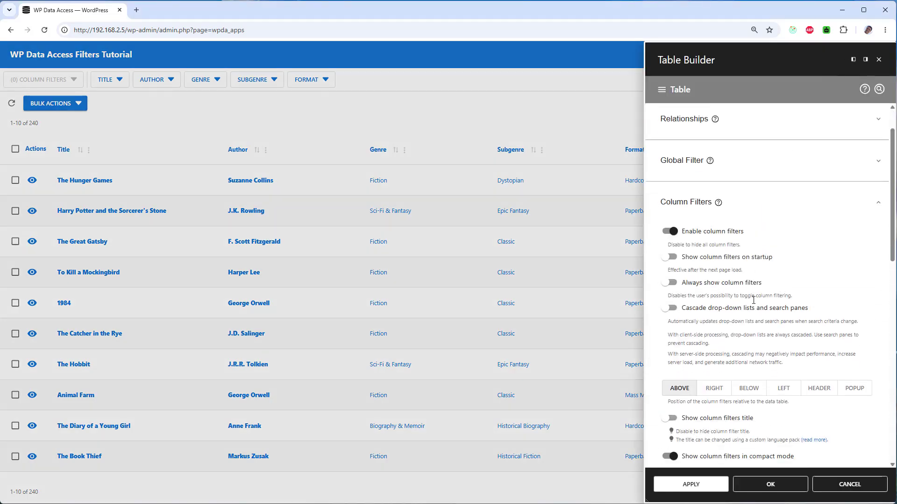
Step: Set the position of the column filters to Popup and turn on auto-expanding the column filters
click(854, 388)
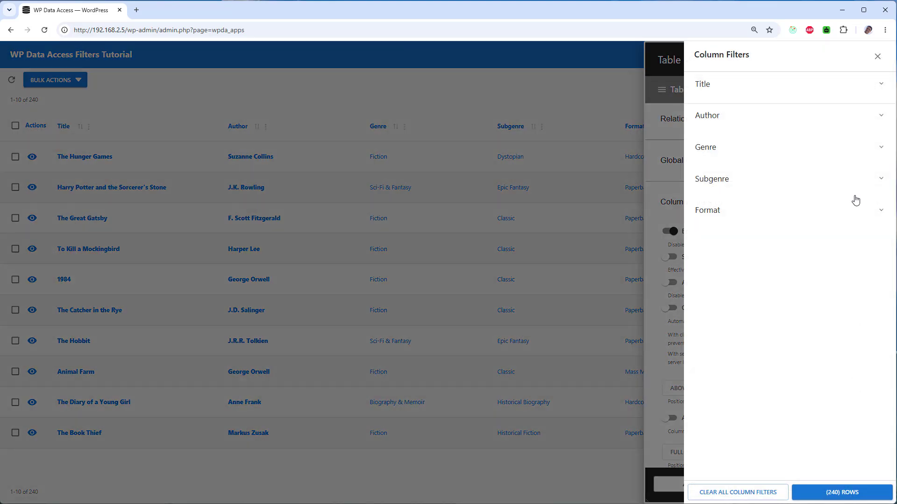
click(877, 57)
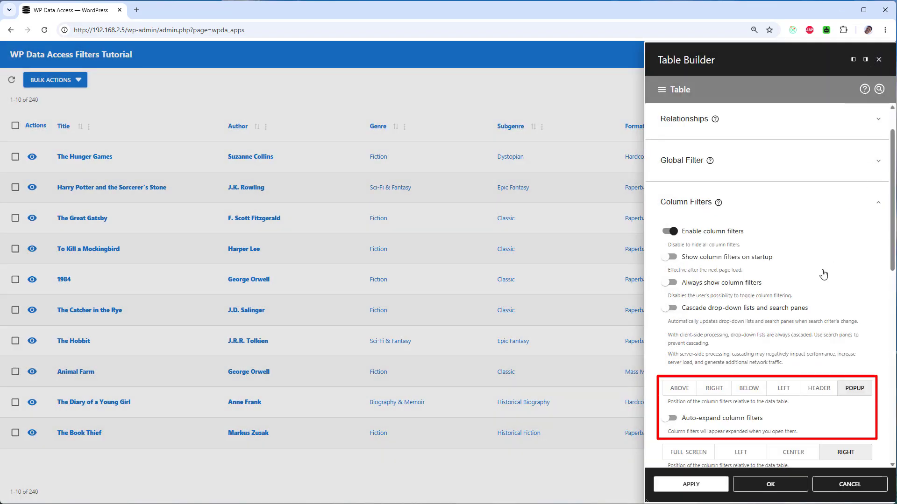
click(747, 423)
Step: Change the Author column's filter type to a multi-select search pane
click(682, 93)
click(686, 133)
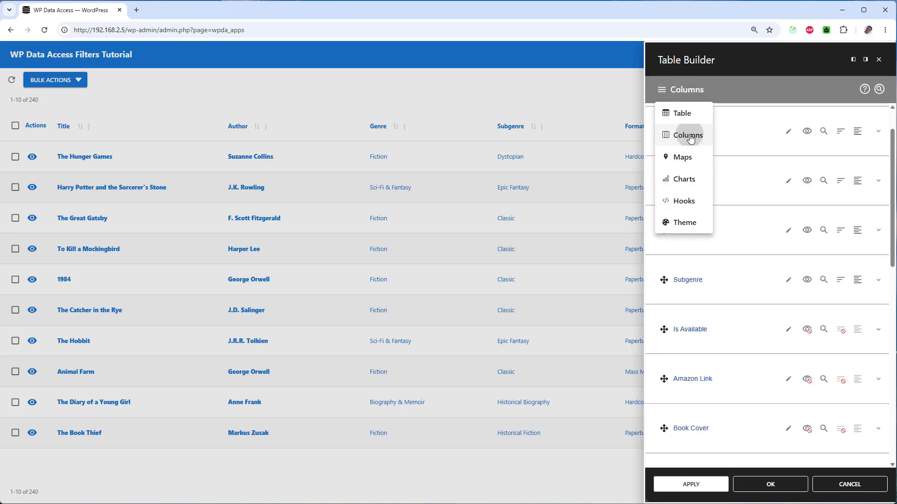
click(724, 136)
click(721, 186)
scroll(728, 210, down, 2)
click(736, 231)
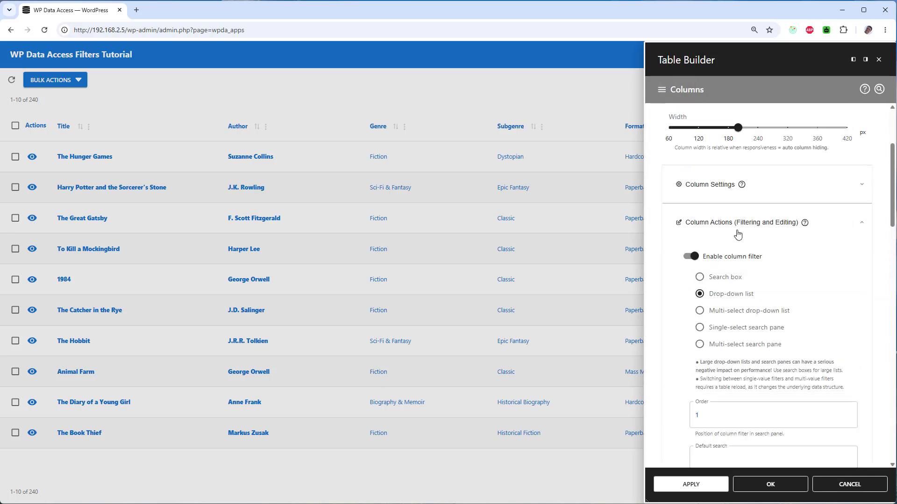
click(742, 344)
Step: Set the Genre, Subgenre and Format column filters to multi-select search panes and save the table settings
scroll(729, 234, up, 2)
click(725, 181)
click(727, 243)
click(741, 366)
scroll(748, 281, down, 10)
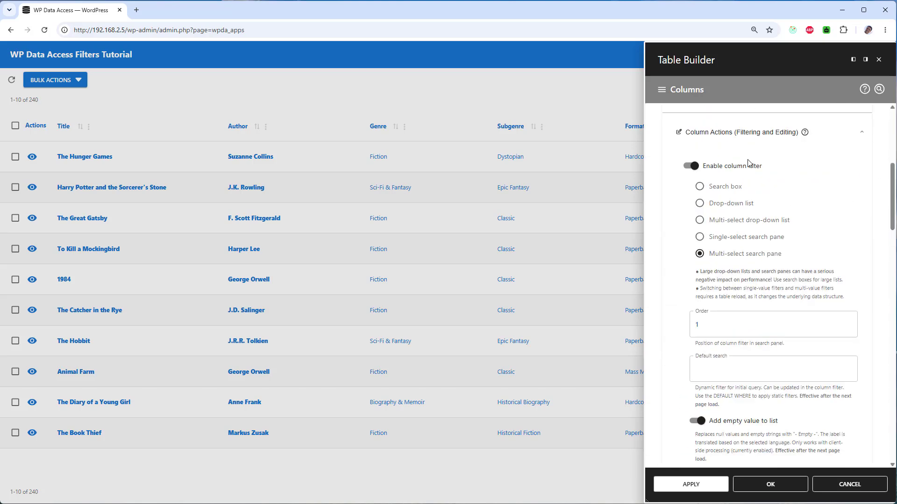
scroll(750, 326, up, 8)
click(748, 346)
click(770, 484)
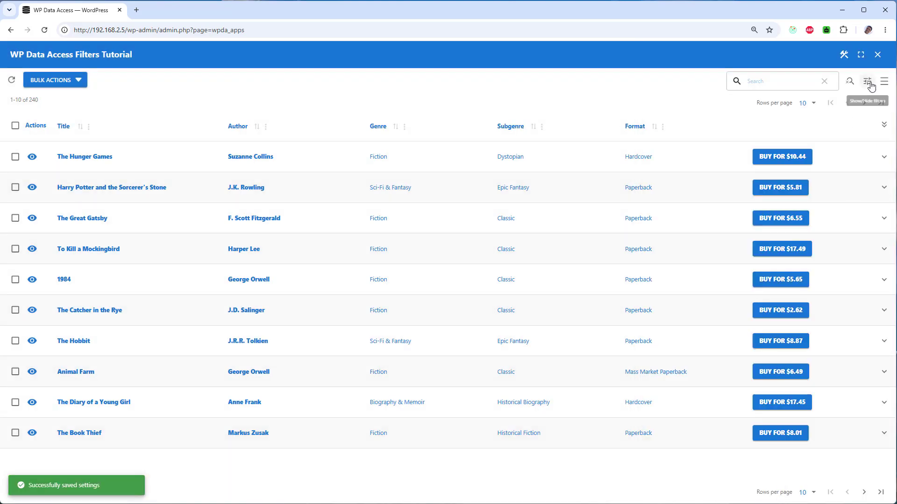
Step: Check the column filters popup, set its position to Left in the Table Builder's column filter settings, and save
click(867, 81)
click(877, 57)
click(844, 55)
click(767, 254)
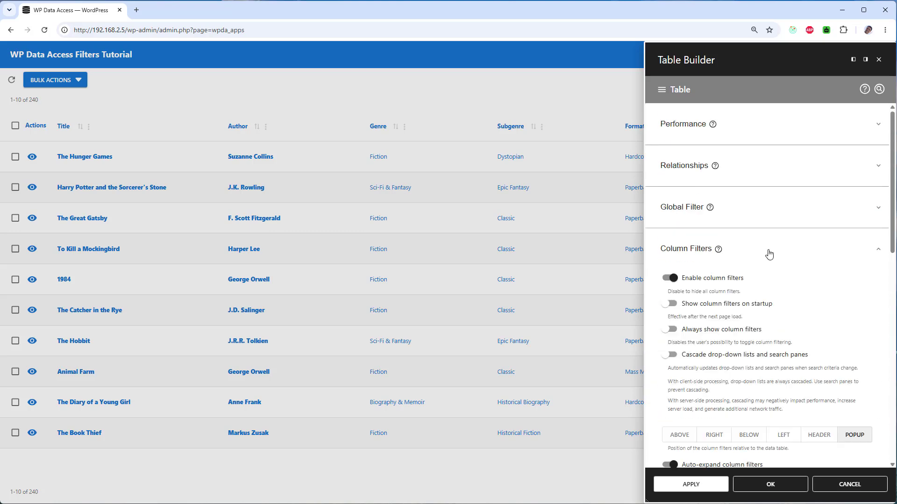
scroll(742, 360, down, 4)
click(770, 484)
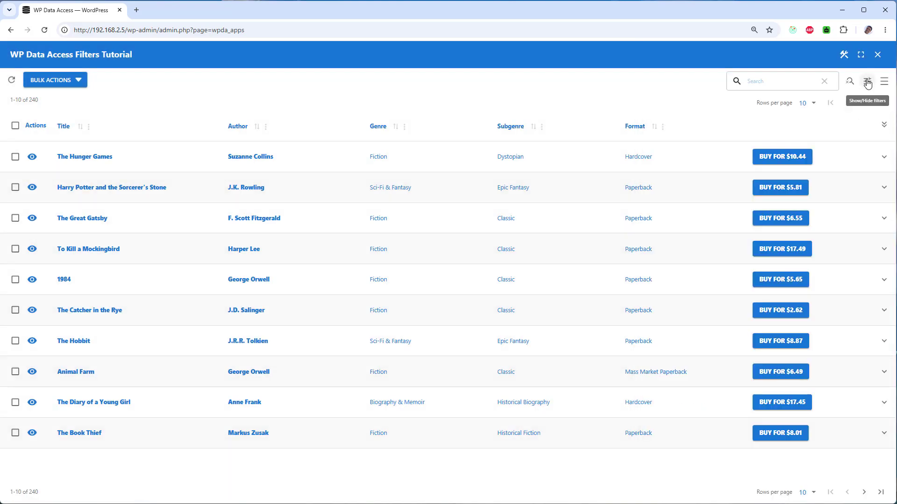
Step: Filter the books by author Agatha Christie and genre Mystery & Thriller in the popup, and clear all column filters
click(867, 81)
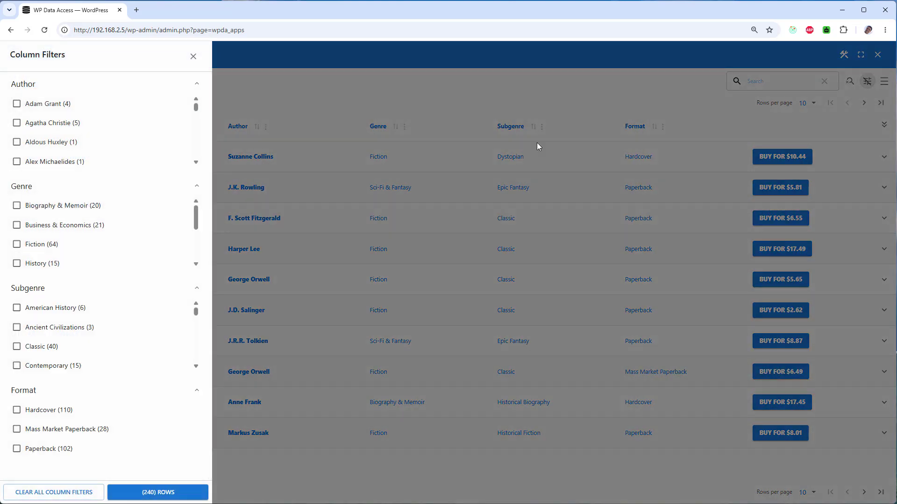
click(61, 122)
scroll(68, 235, down, 2)
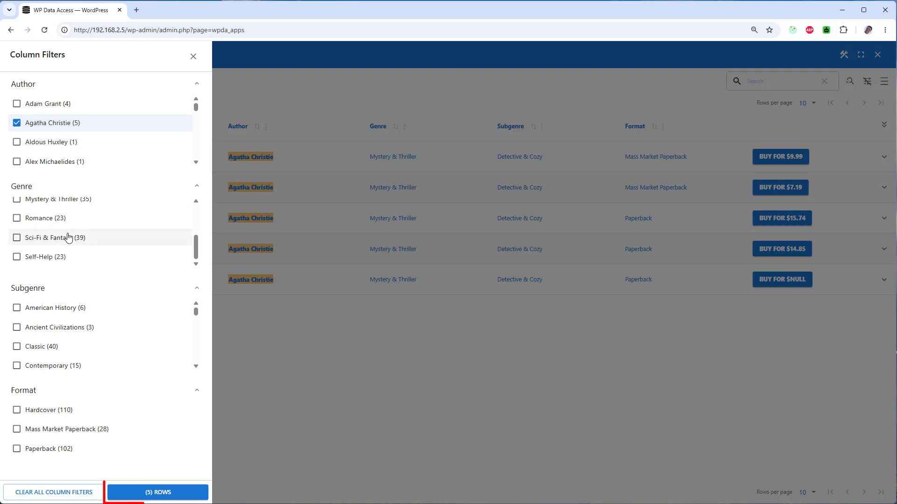
click(81, 202)
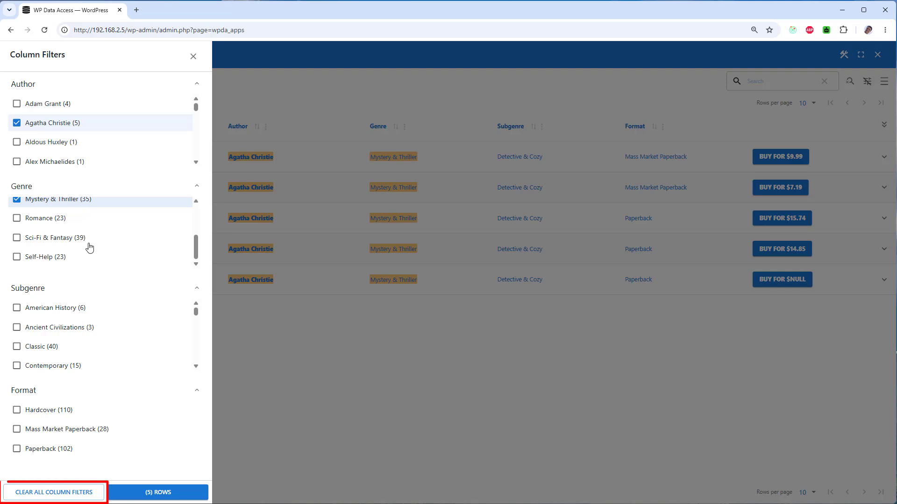
click(79, 498)
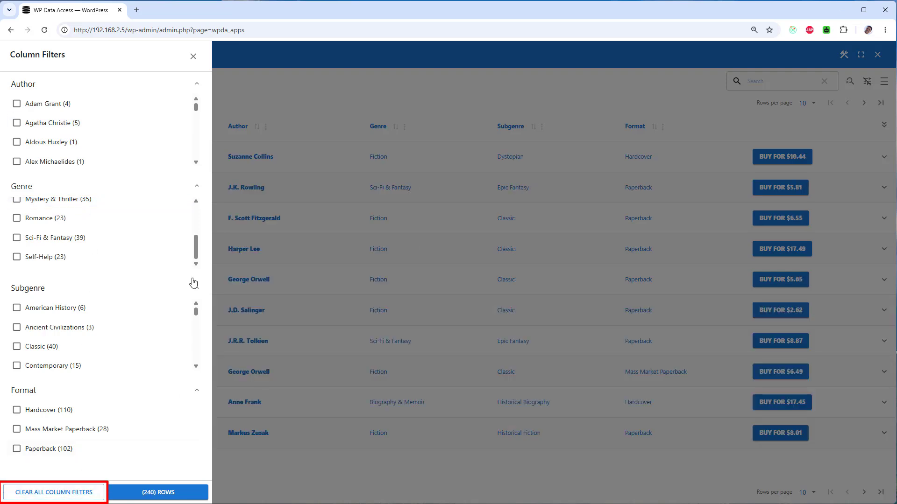
click(193, 56)
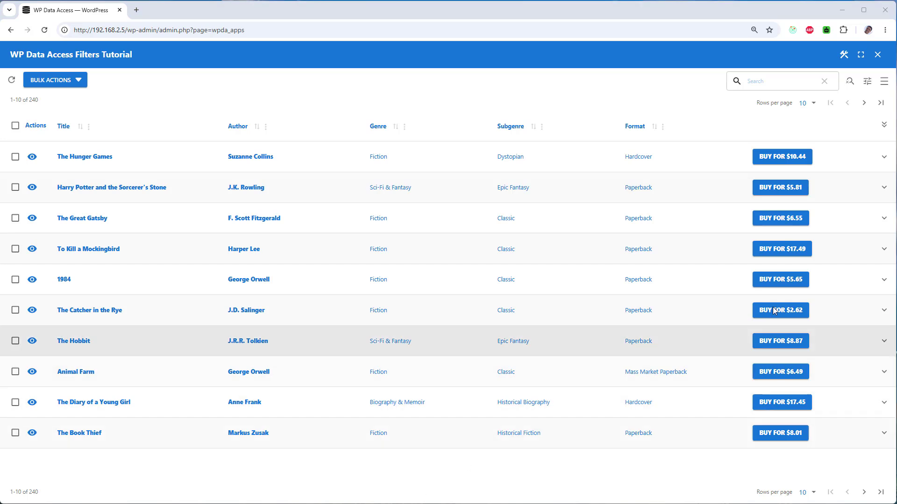
Step: Review the filter type options in the Genre column's filtering and editing settings, and close the Table Builder
click(845, 55)
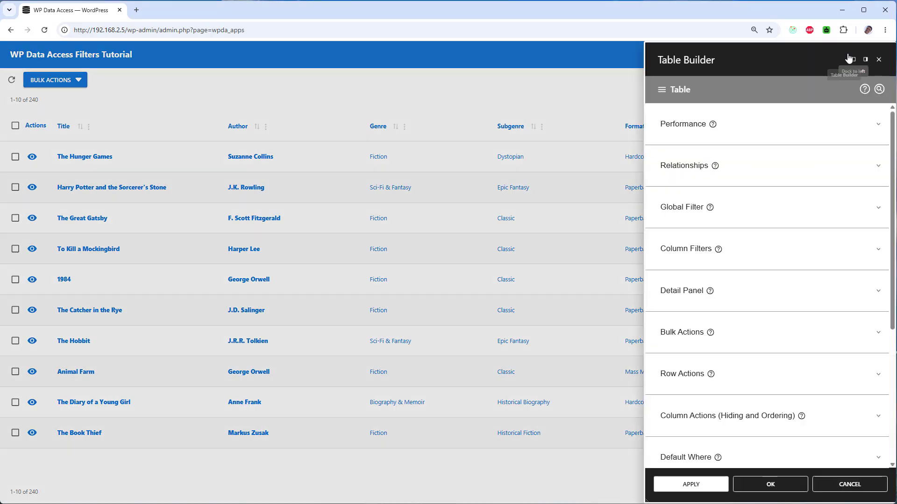
click(672, 89)
click(687, 135)
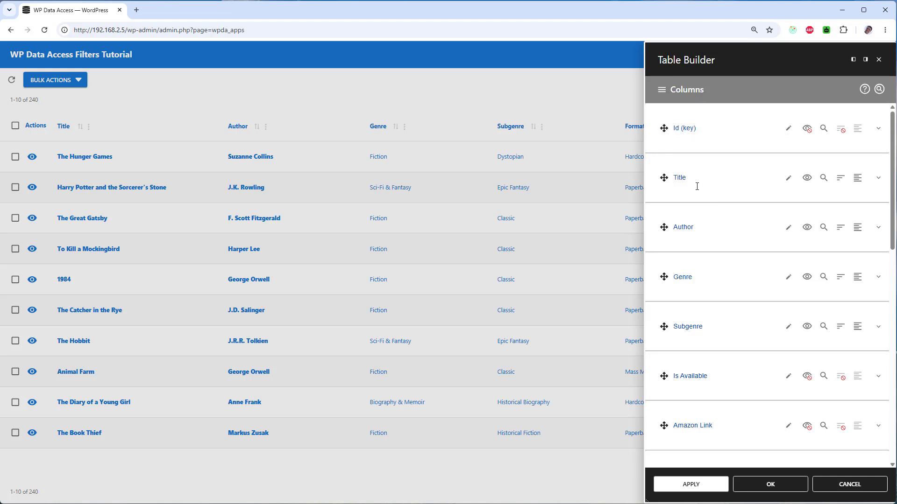
click(701, 294)
scroll(700, 294, down, 4)
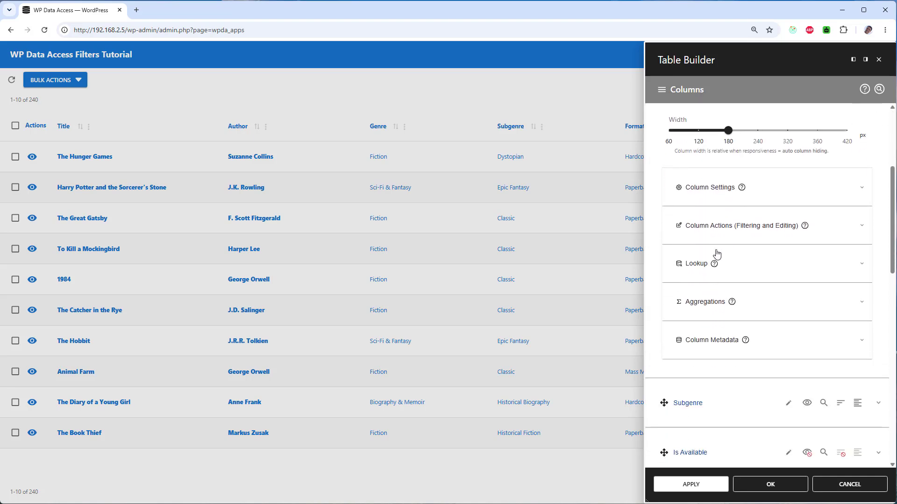
click(721, 239)
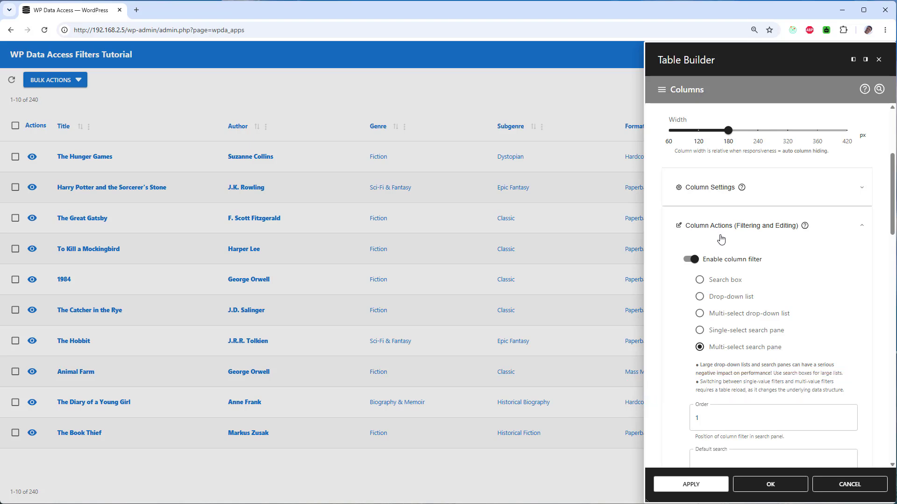
click(878, 59)
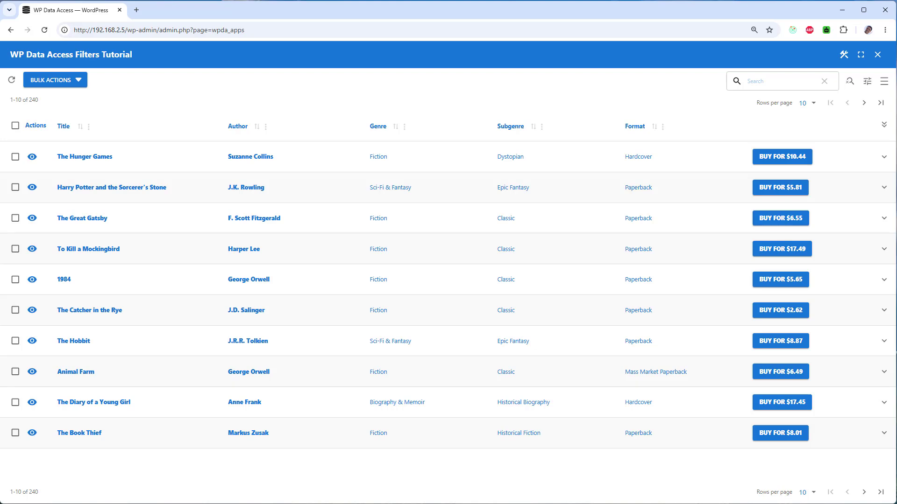
Step: Filter by the subgenres American History and Ancient Civilizations and the genre Fiction, and clear all column filters
click(867, 81)
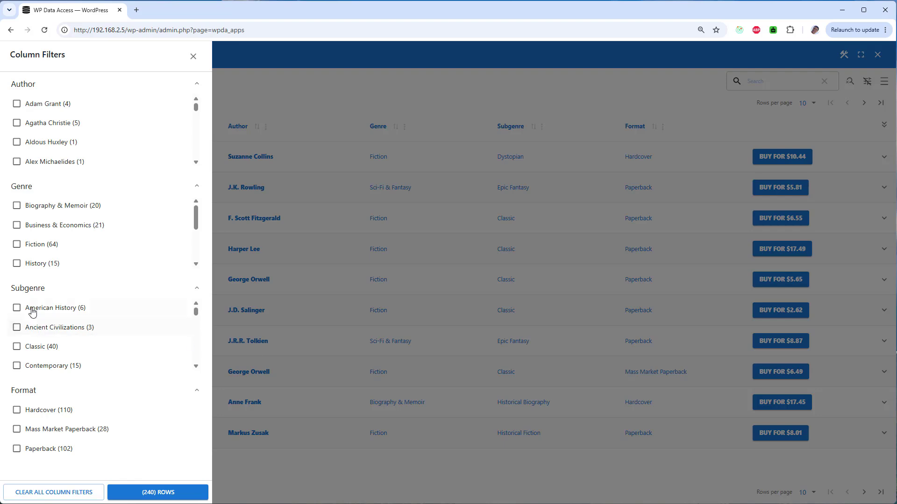
click(32, 312)
click(67, 125)
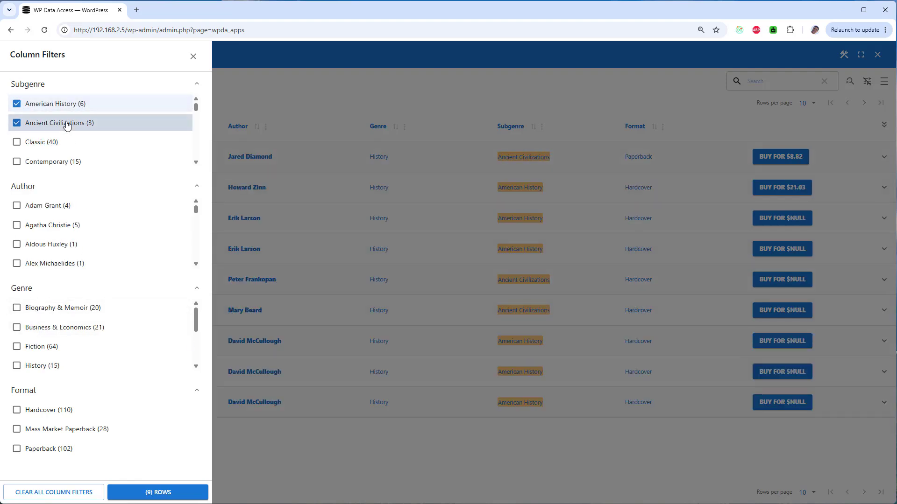
click(42, 348)
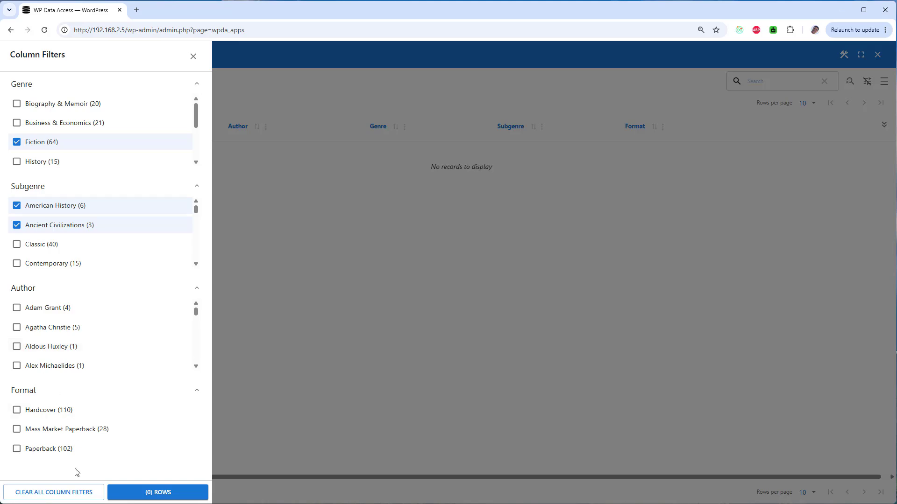
click(25, 491)
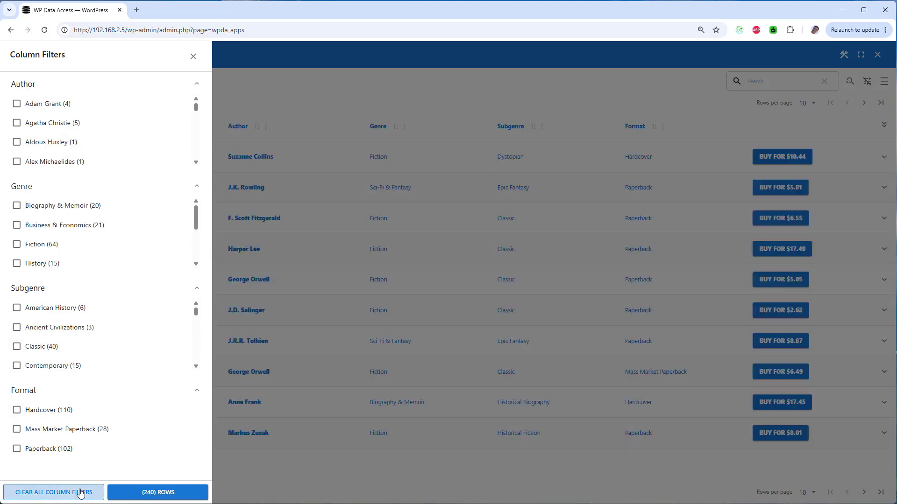
click(193, 56)
Step: Turn on cascading of drop-down lists and search panes in the column filter settings and save
click(842, 55)
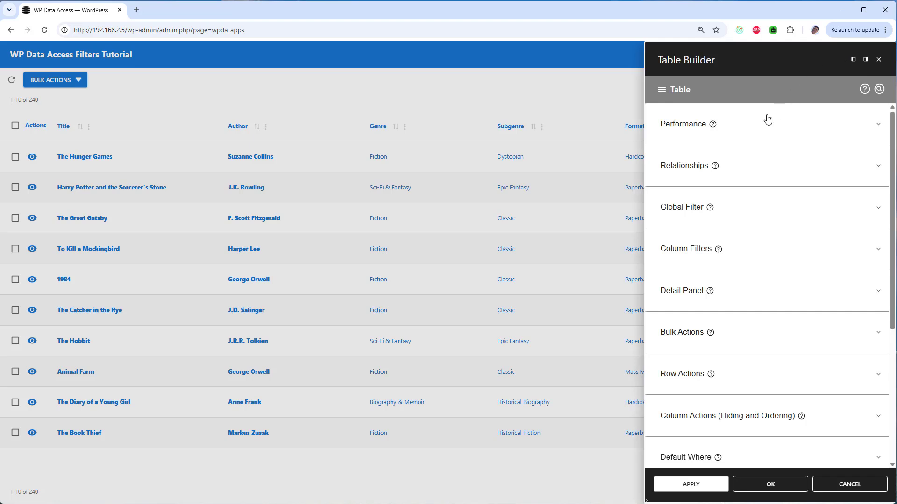
click(735, 241)
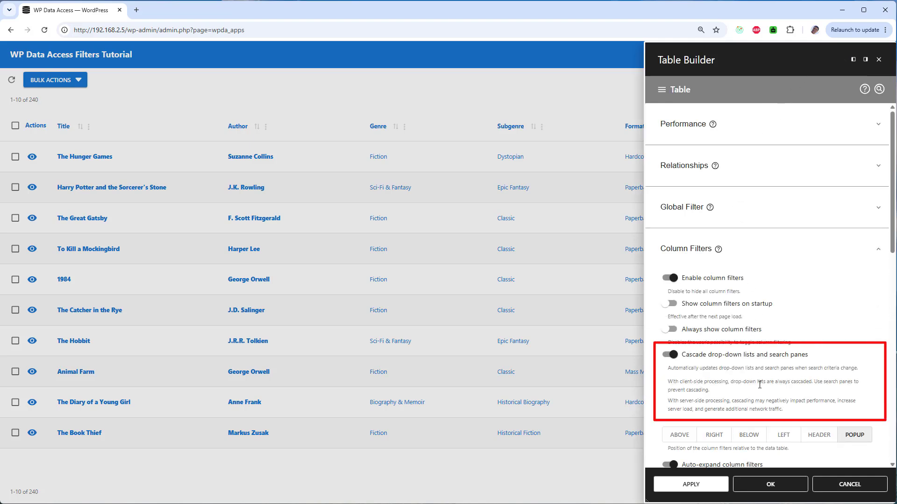
click(783, 488)
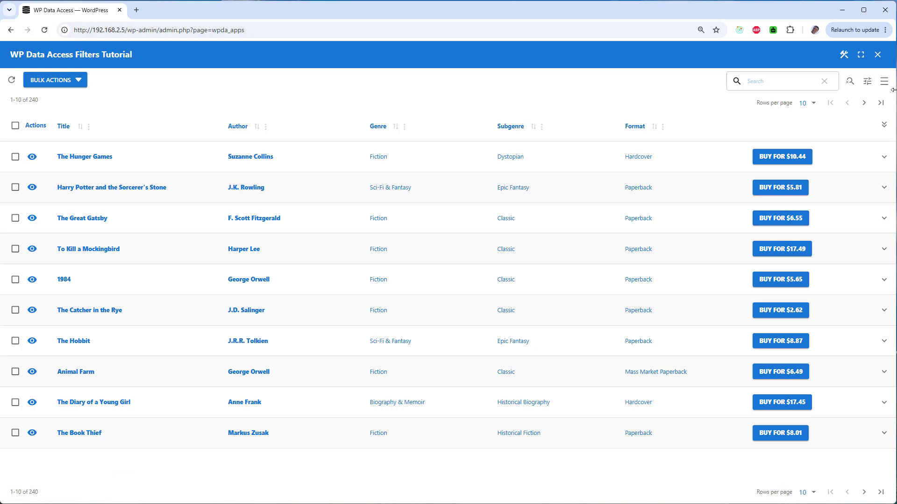
Step: Filter the books by the subgenres American History and Ancient Civilizations and the genre History using the cascaded search panes
click(867, 82)
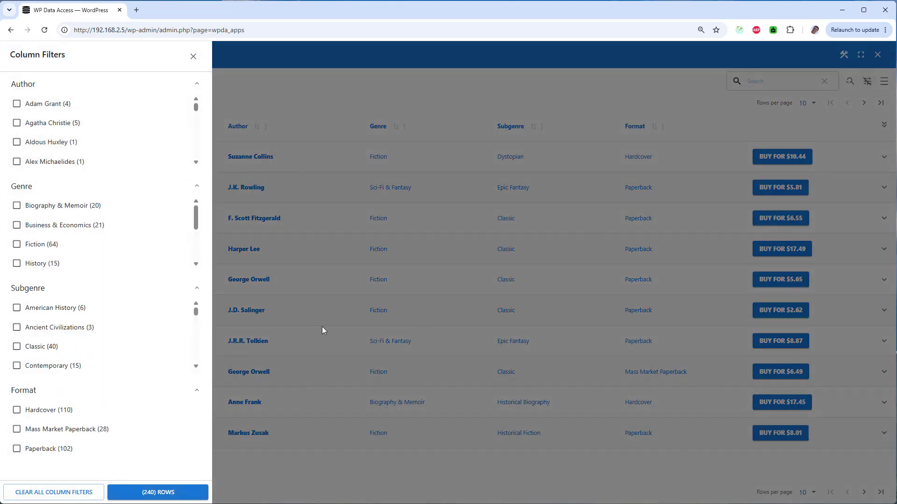
click(75, 307)
click(67, 123)
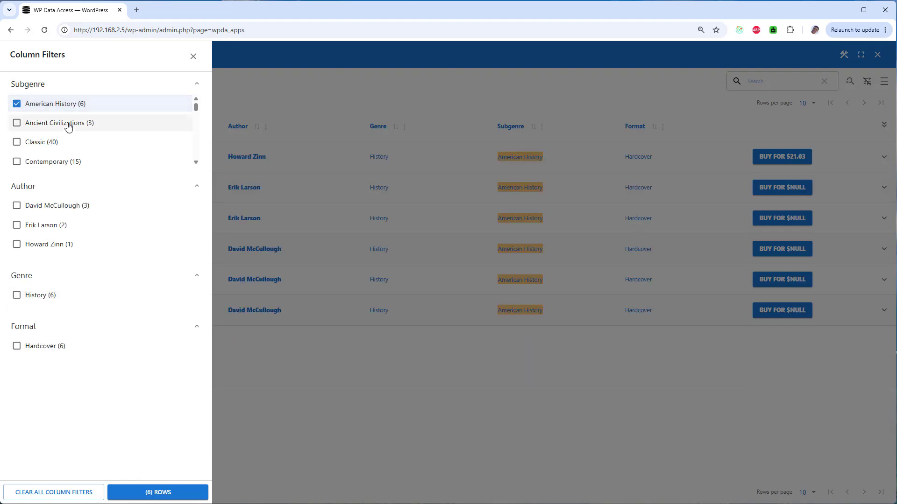
click(44, 308)
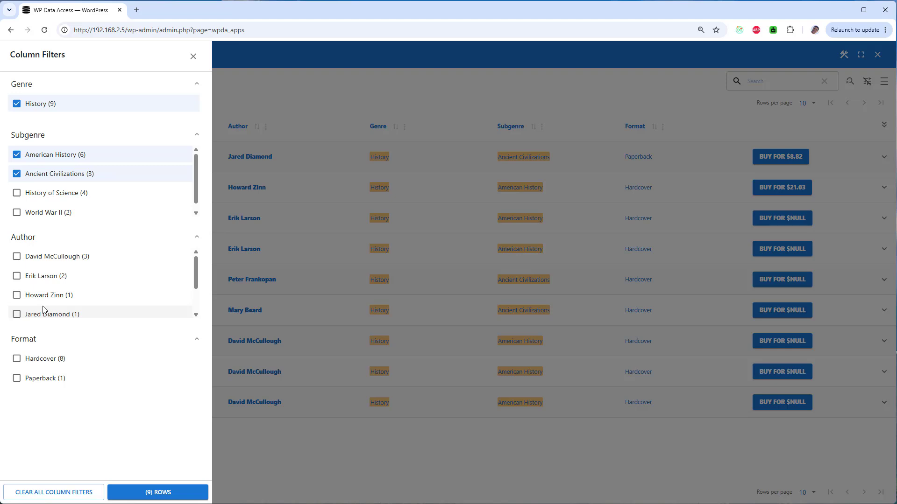